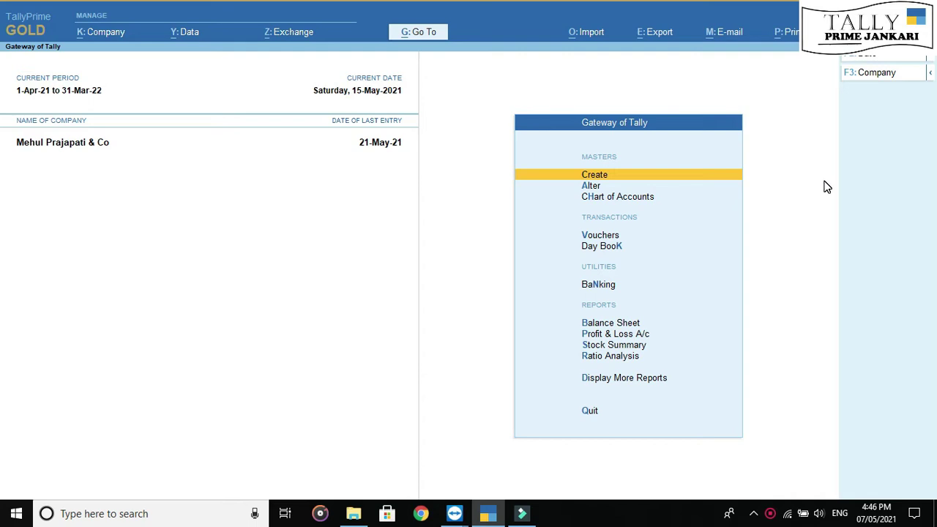
- Start a purchase voucher with supplier invoice number 155 dated 15-May-21
key("Escape")
key("n")
key("v")
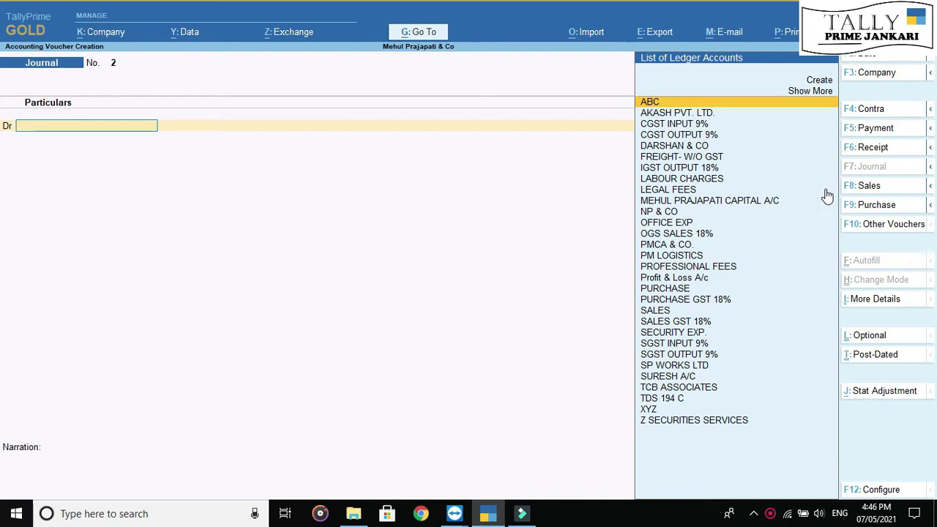
left_click(882, 205)
type("155")
key("Return")
key("Return")
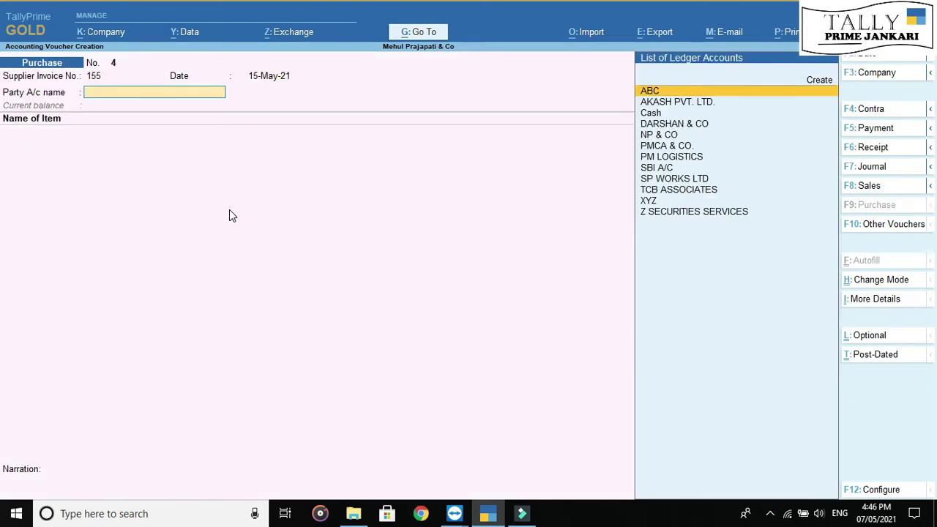
- Set the purchase voucher's party account to PMCA & CO
type("PM")
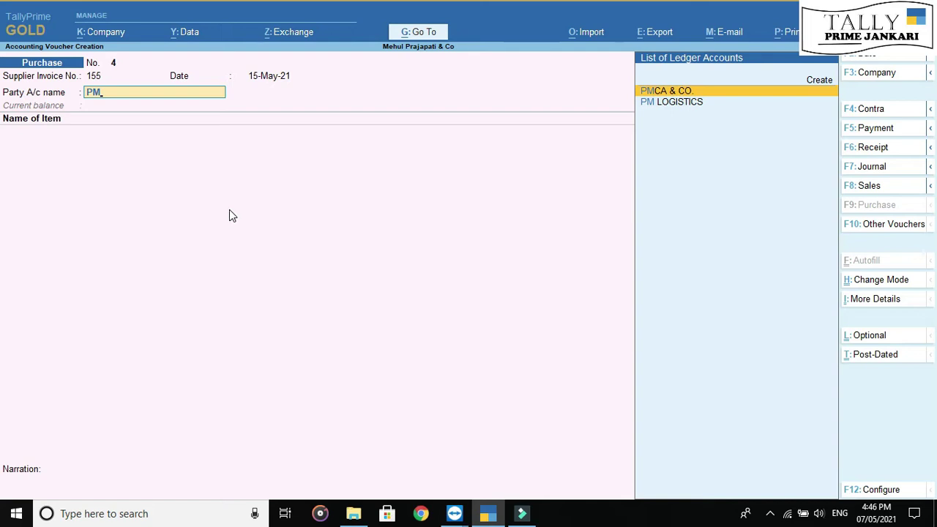
left_click(666, 93)
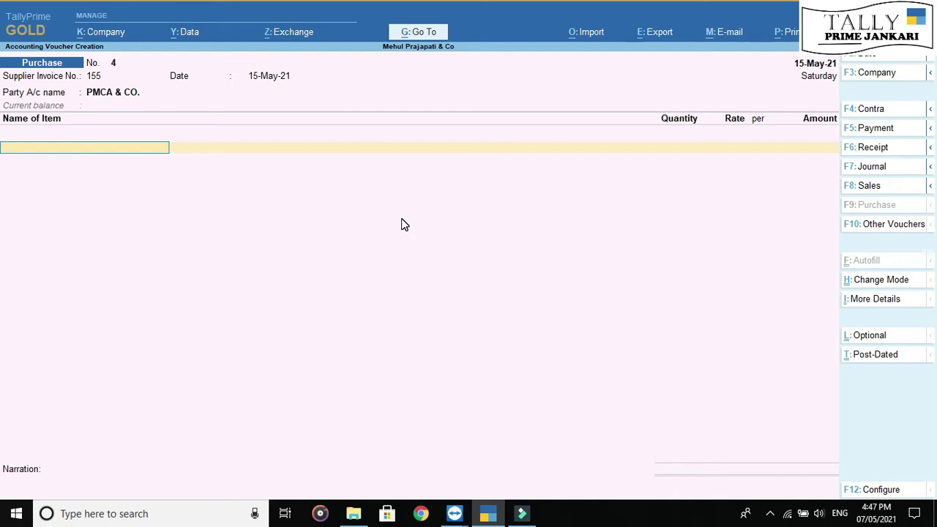
key("BackSpace")
type("P")
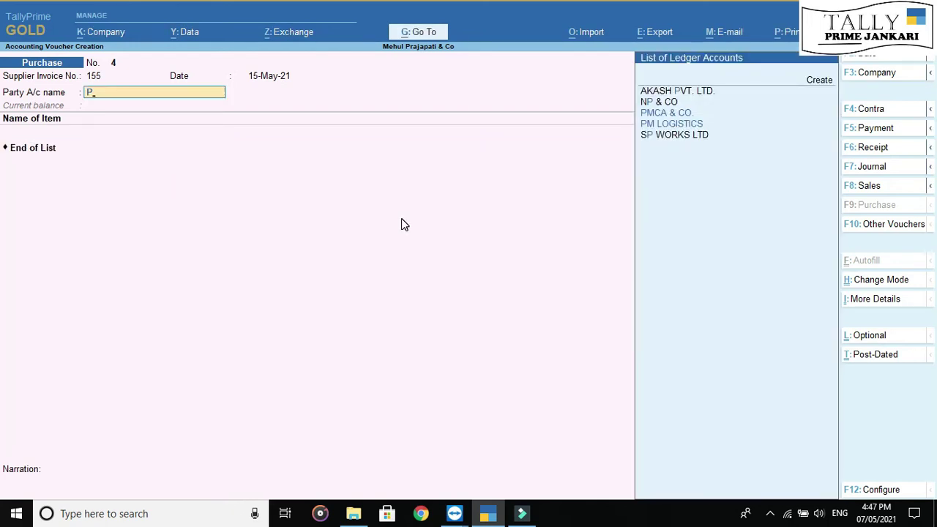
key("Down")
key("Up")
key("Return")
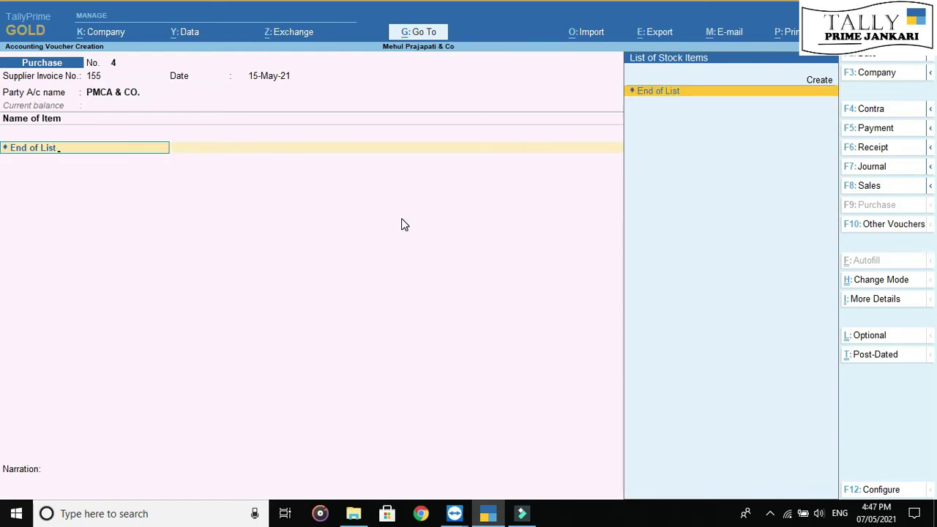
- End the stock item list without items and add the PROFESSIONAL FEES ledger with an amount of 40000
key("p")
key("Return")
type("PRO")
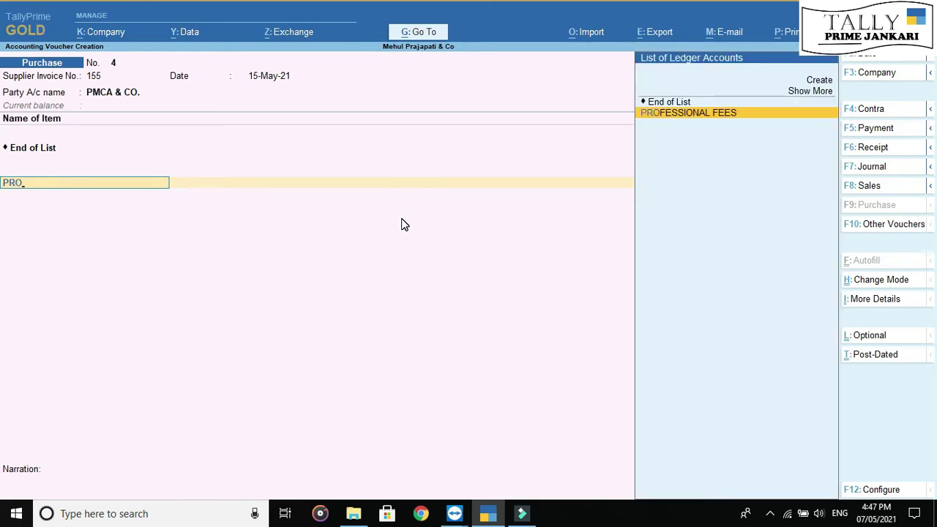
key("Return")
key("Return")
type("40000")
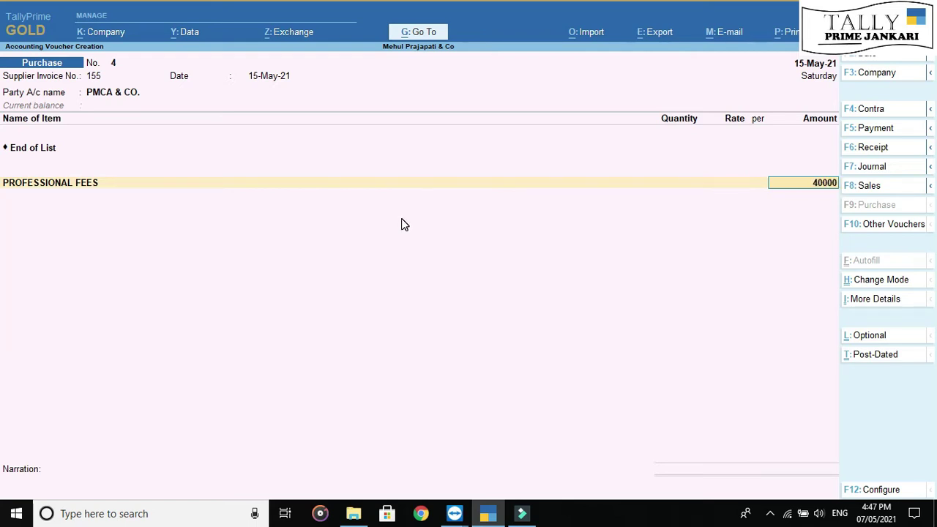
key("Return")
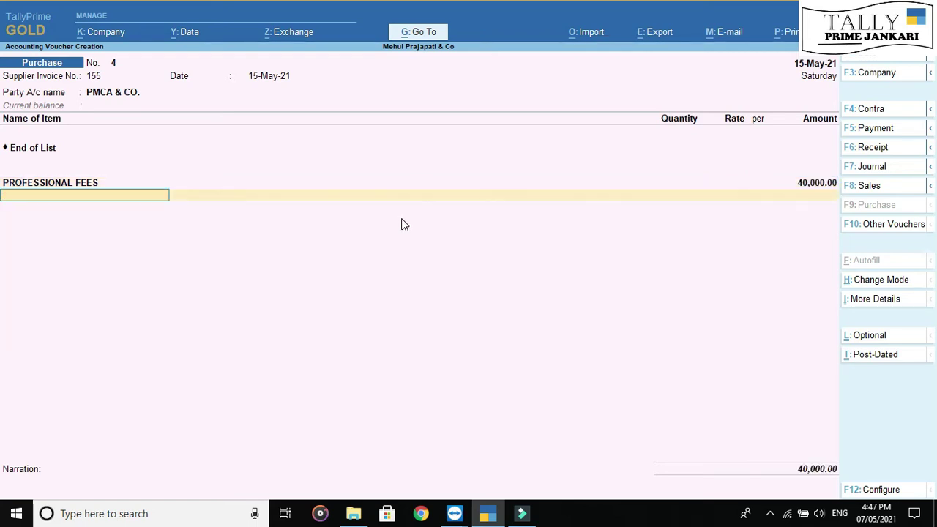
- Add the CGST INPUT 9% and SGST INPUT 9% tax ledgers to the purchase voucher
type("CGST")
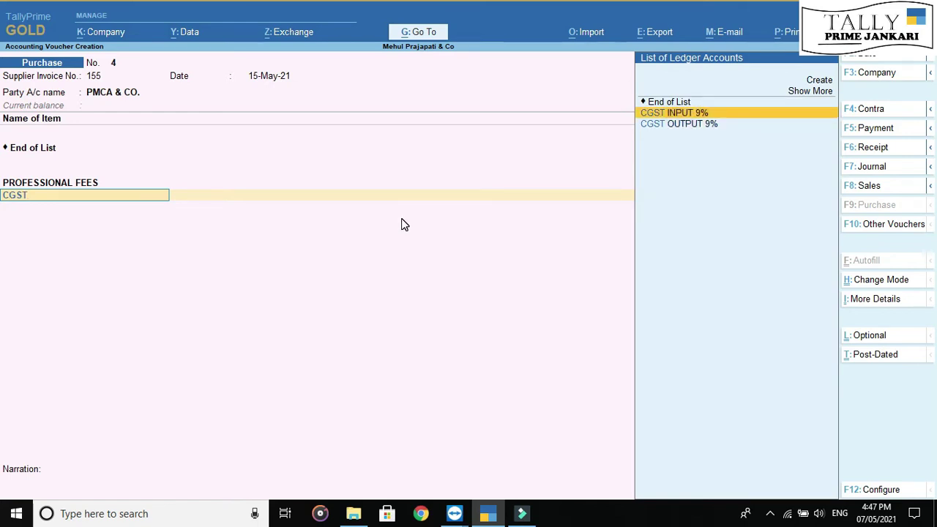
key("Return")
key("Return")
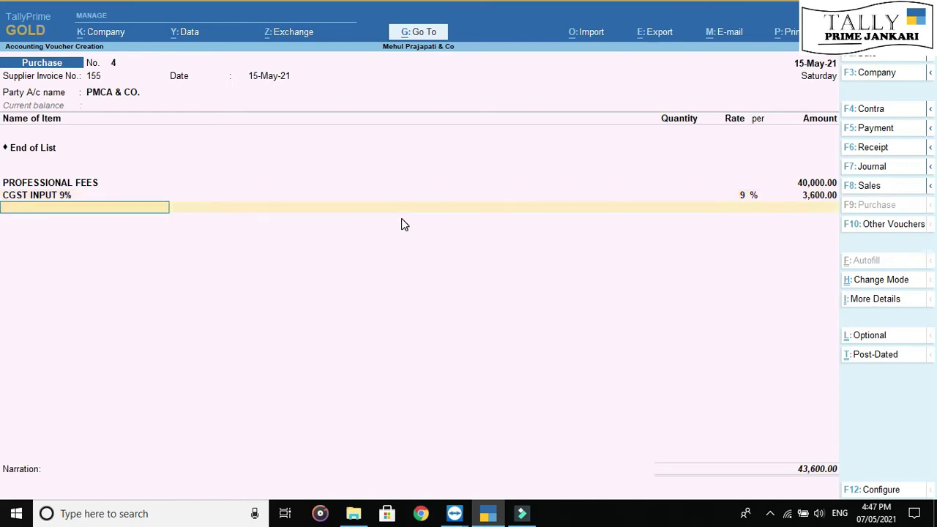
type("SGST")
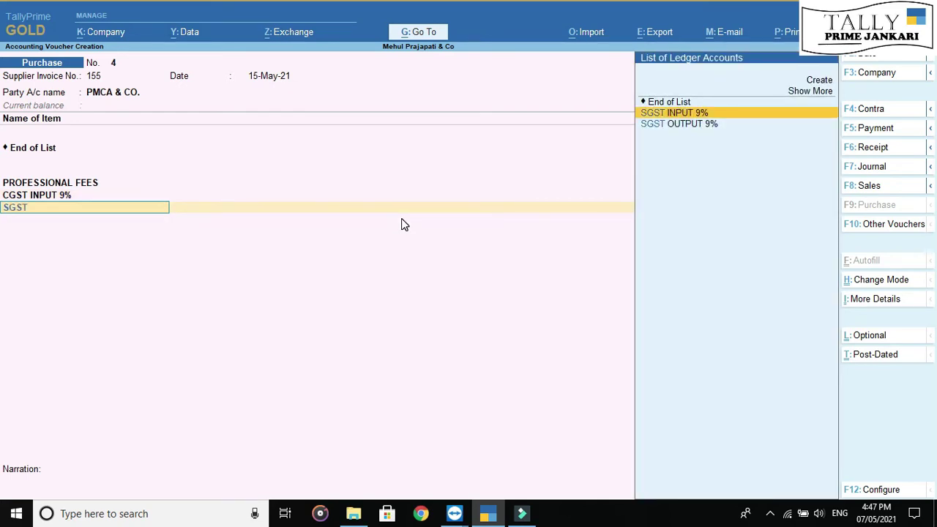
key("Return")
key("Return")
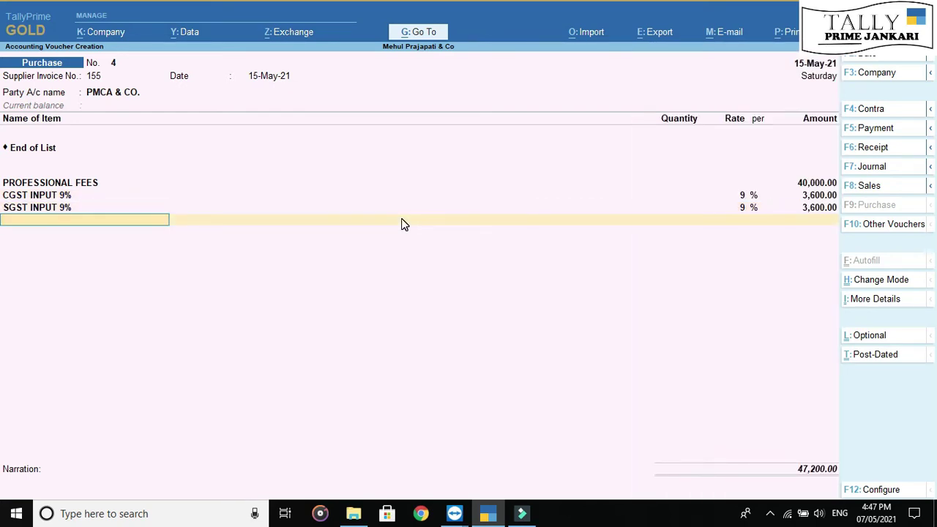
- Leave the narration blank and accept the purchase voucher
key("Return")
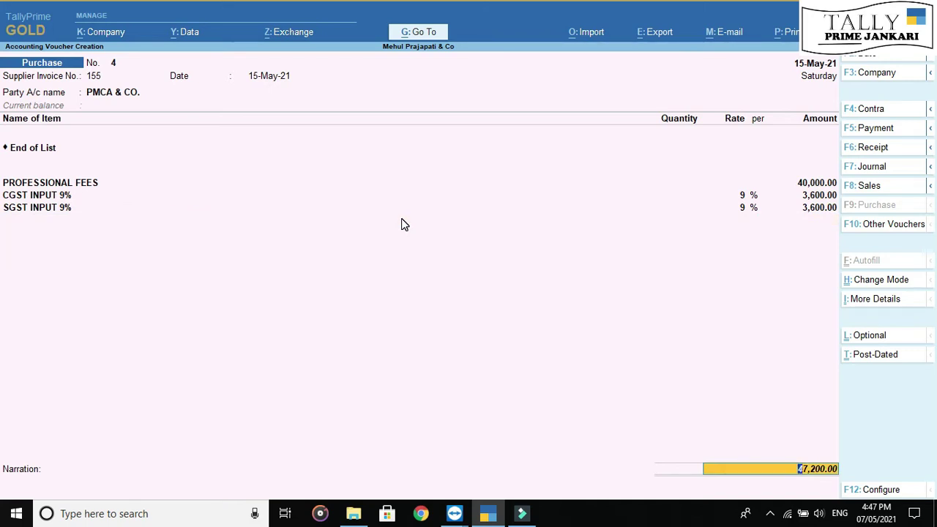
key("Return")
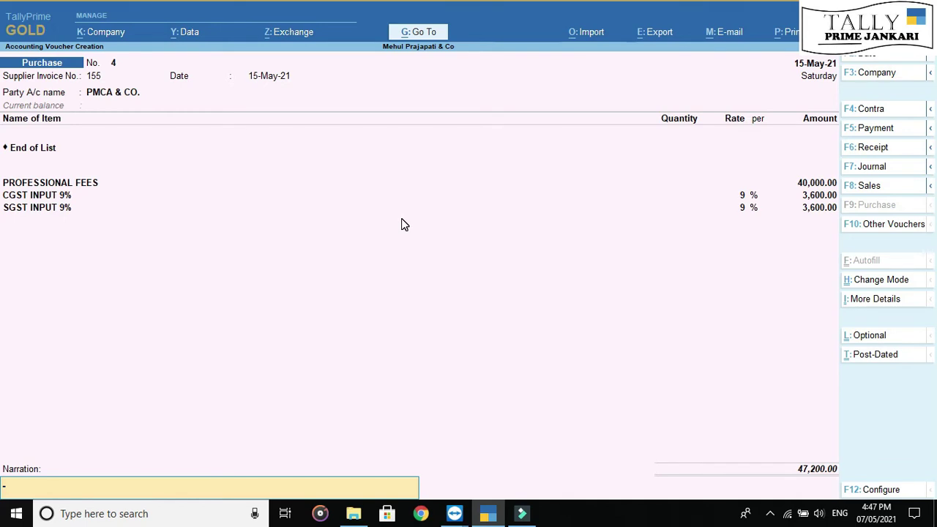
key("Return")
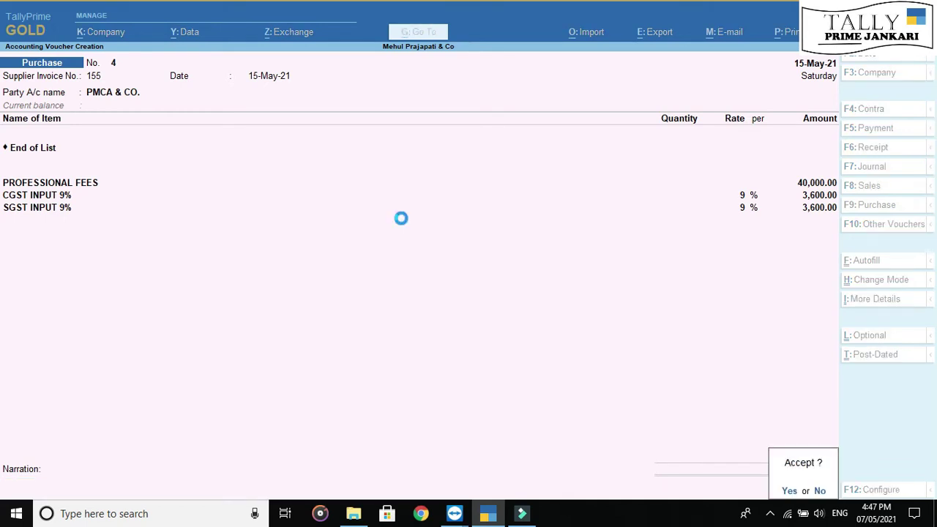
key("Return")
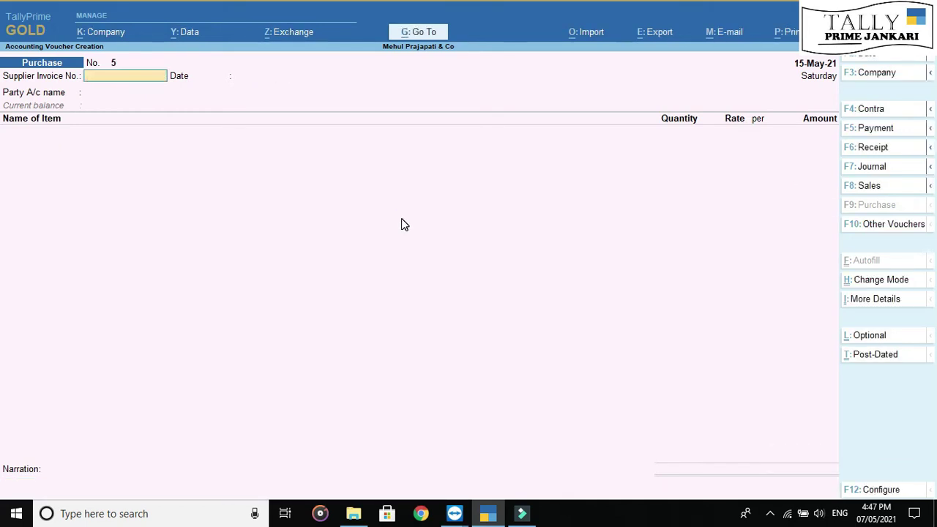
- Leave voucher entry and open the PMCA & CO. ledger from the account books
key("Escape")
key("Return")
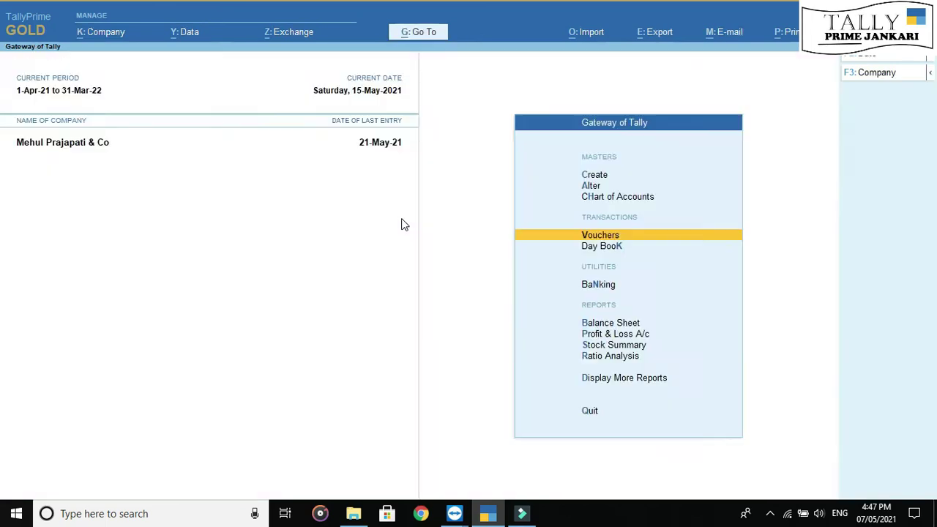
key("Escape")
key("Escape")
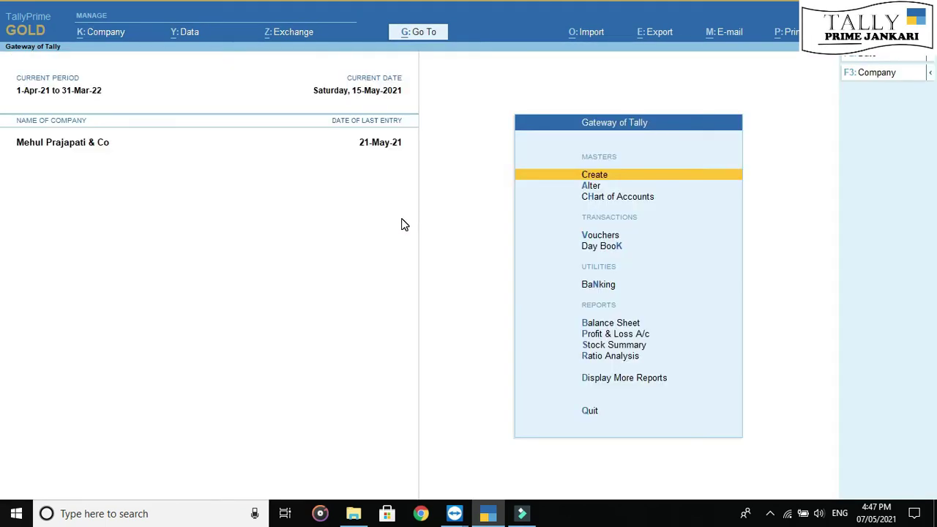
key("d")
key("a")
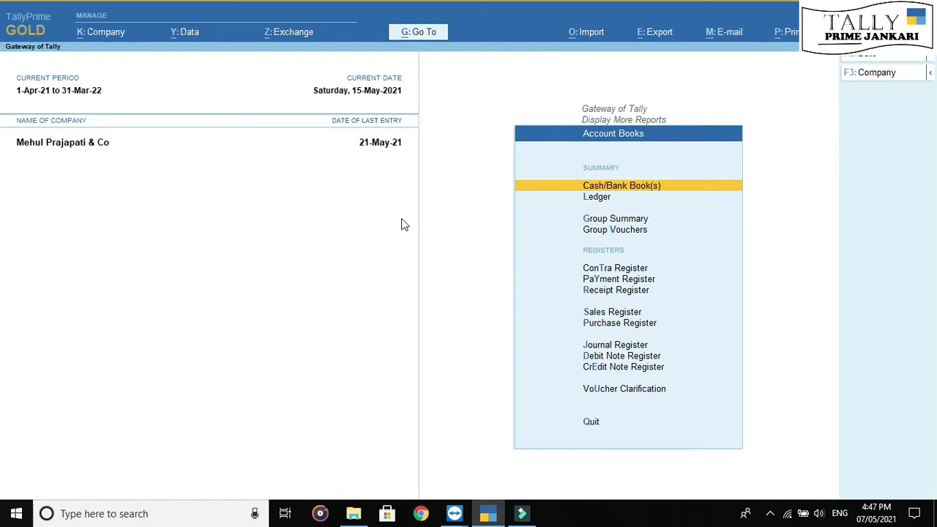
type("lPMCA")
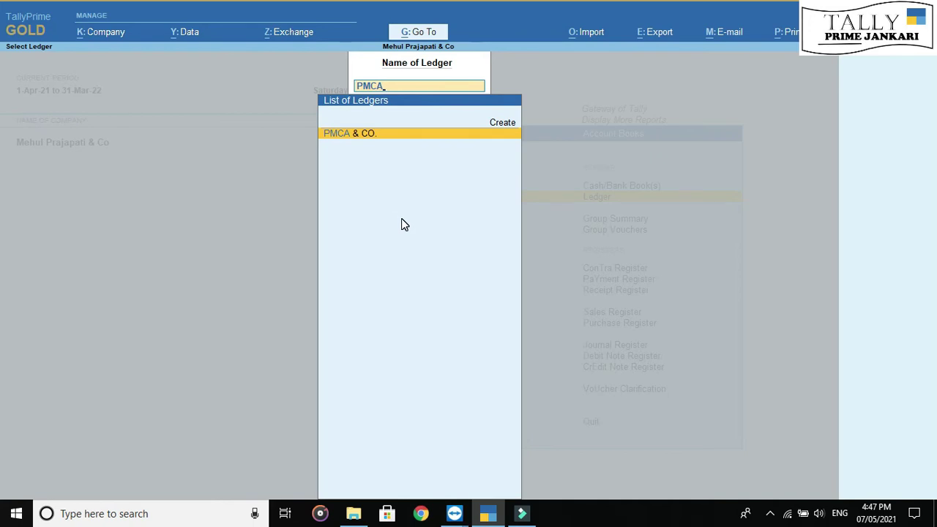
key("Return")
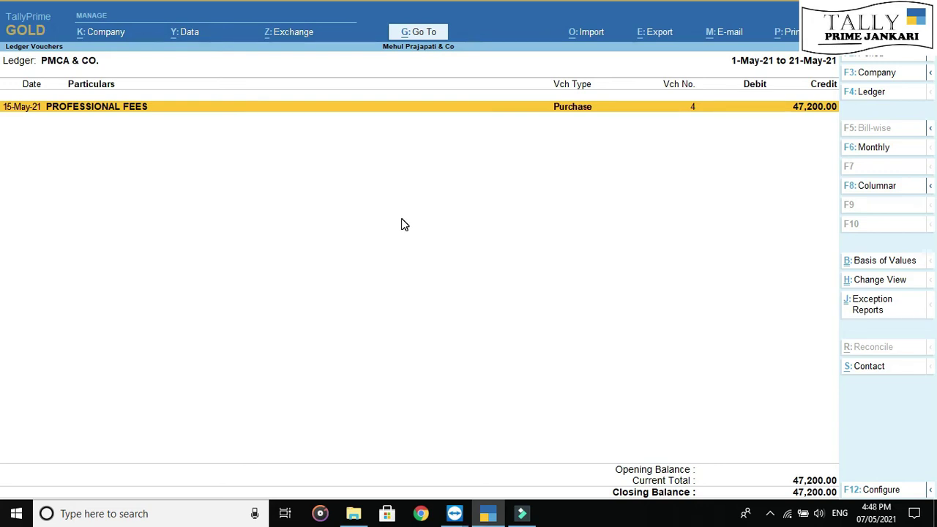
key("ctrl+n")
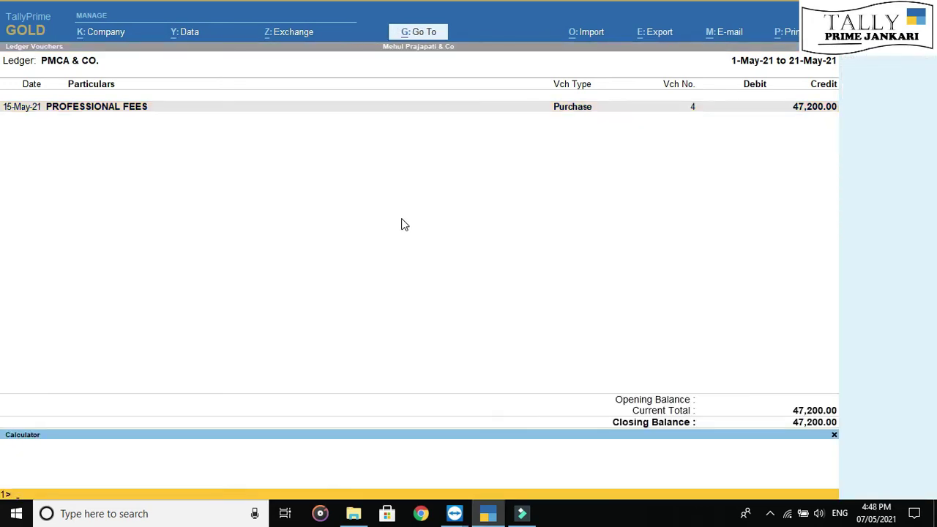
key("ctrl+m")
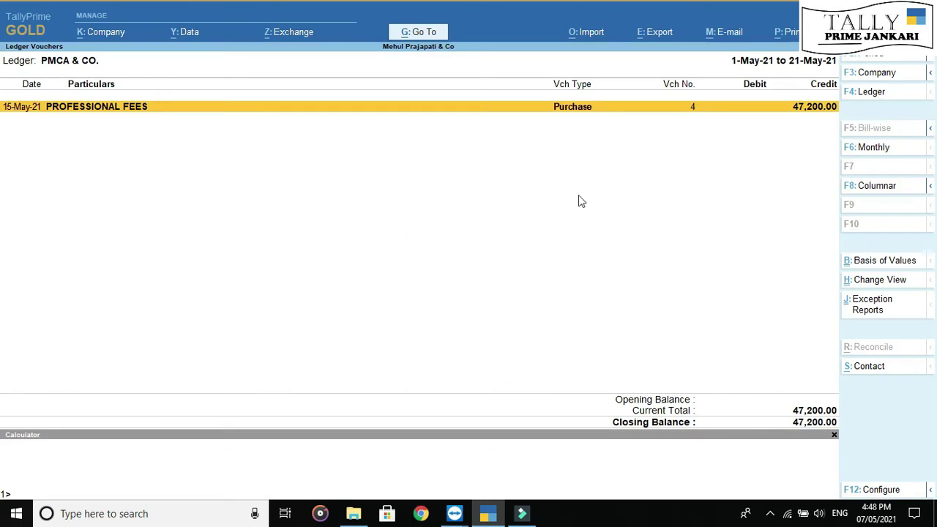
key("Escape")
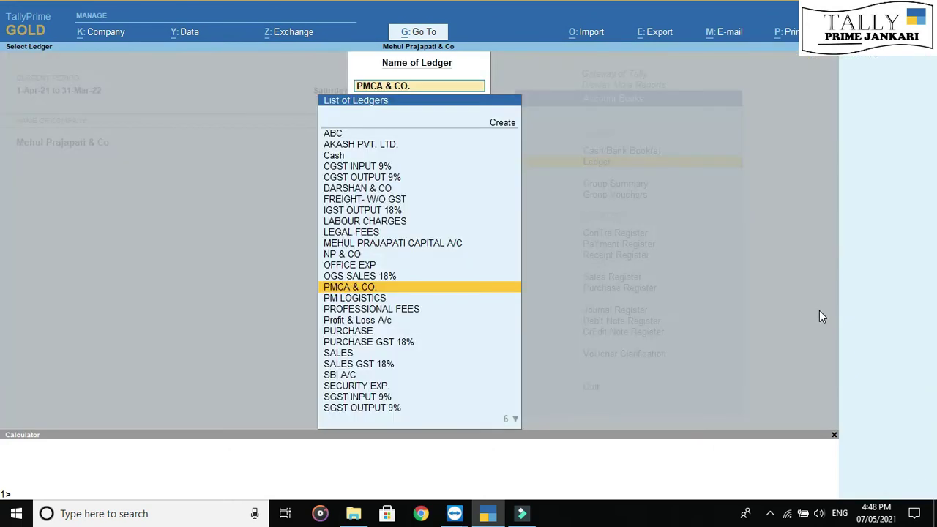
key("Return")
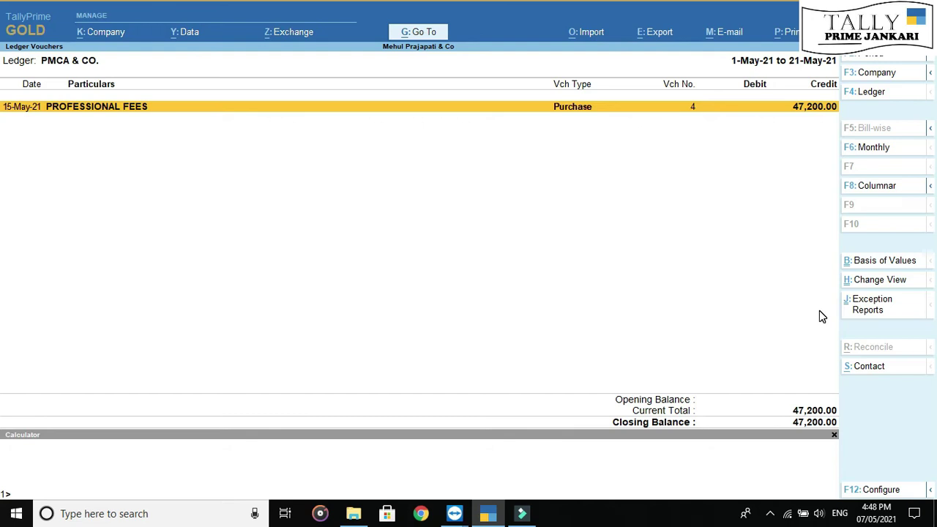
- Add a journal voucher from the ledger report and select PMCA & CO. as the debit ledger
key("ctrl")
key("alt+a")
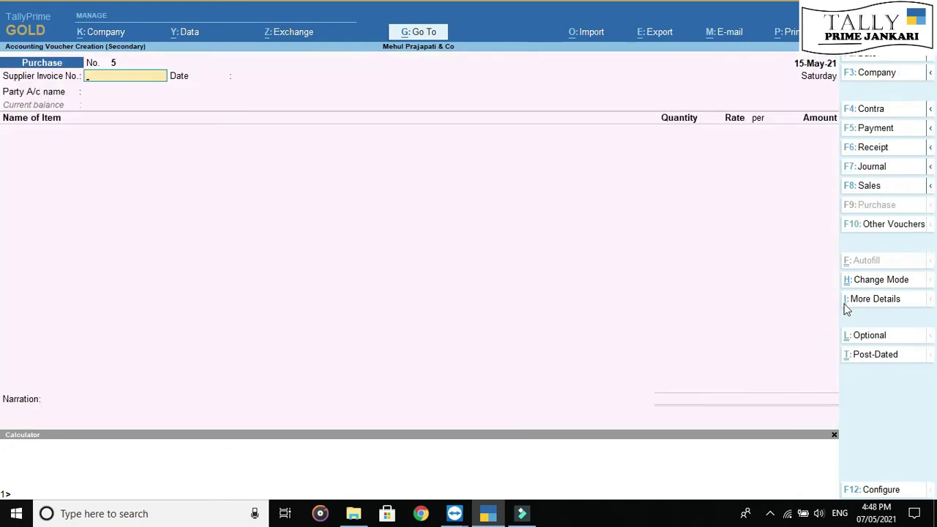
left_click(882, 167)
type("PMCA")
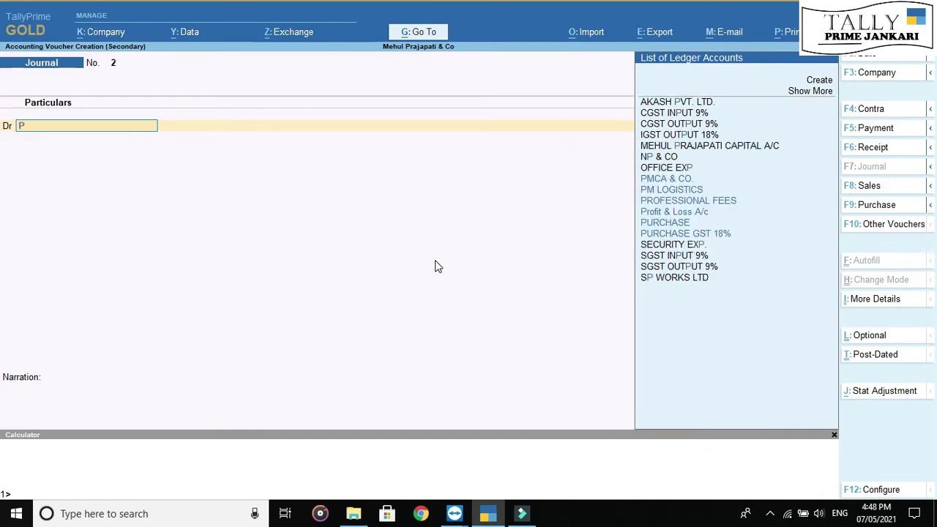
key("Return")
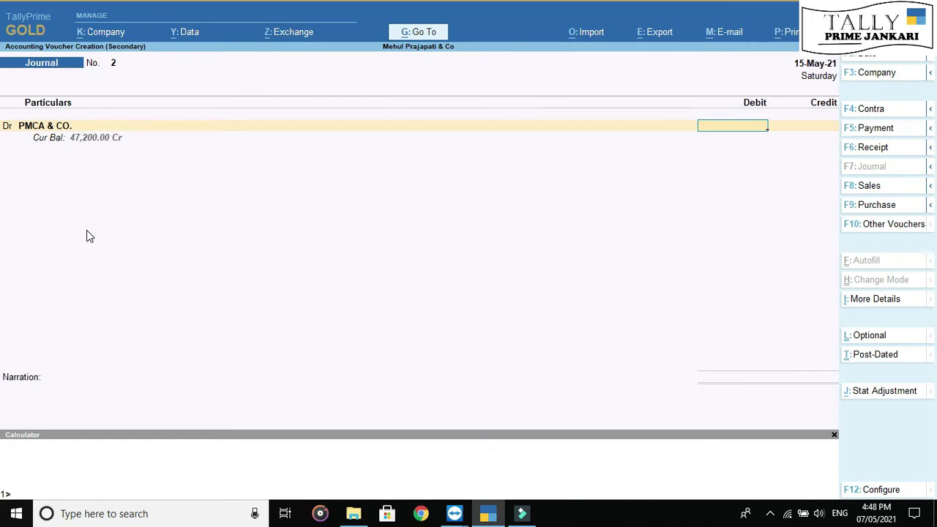
- Calculate 47200*10% with the built-in calculator and return to the journal voucher
key("ctrl+n")
type("47200*10%")
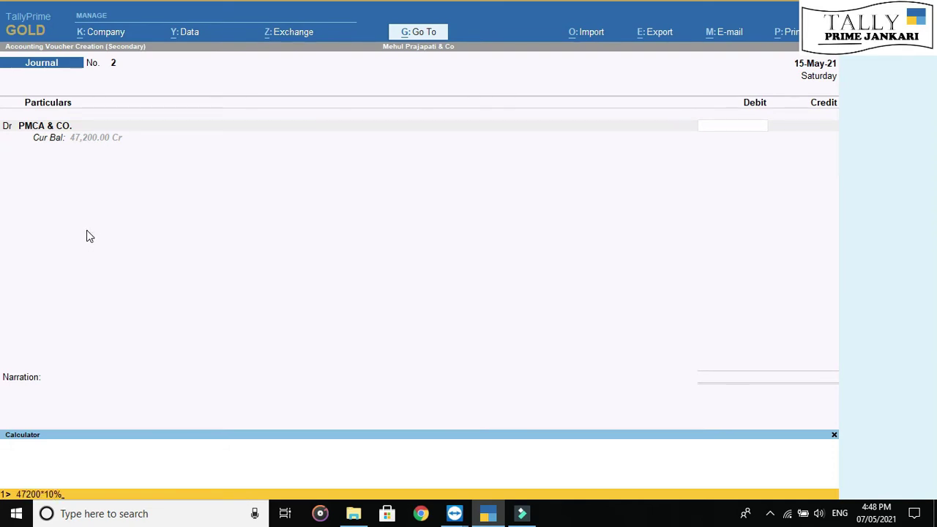
key("Return")
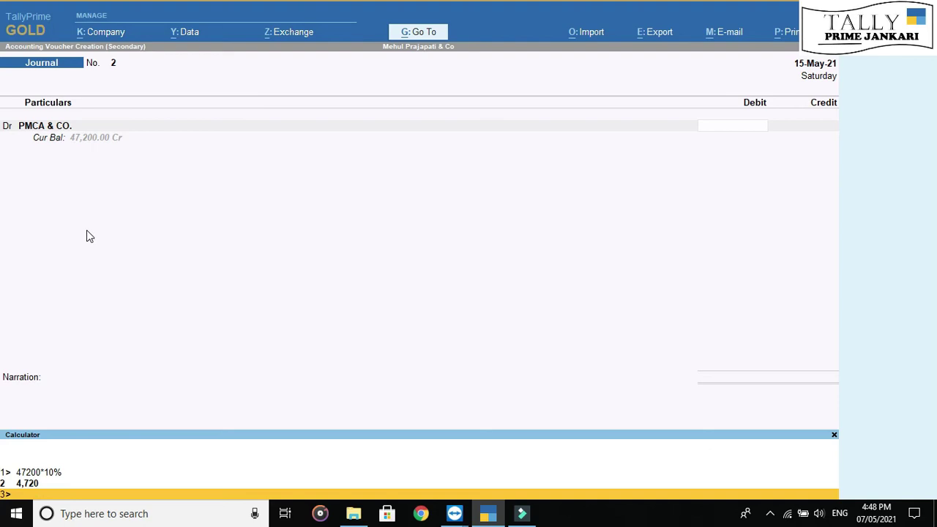
key("ctrl")
key("ctrl+m")
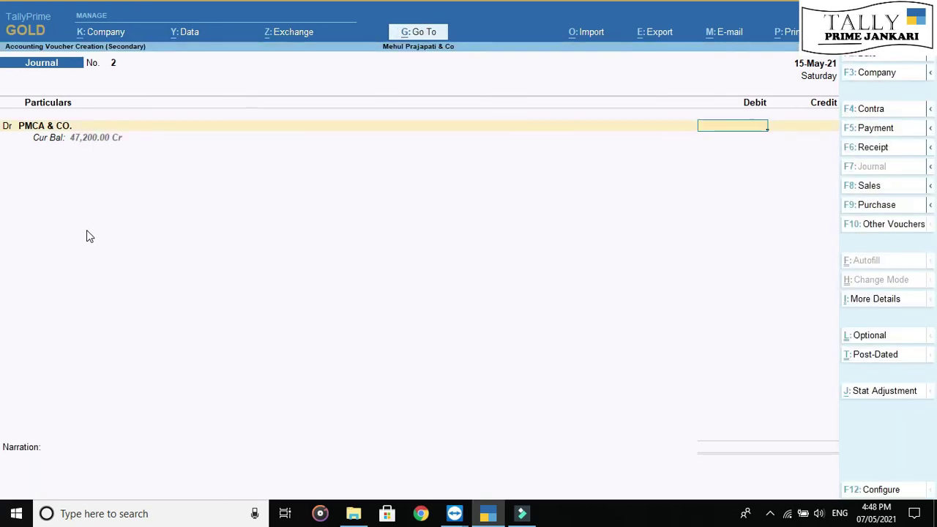
- Enter 4720 as the debit amount for PMCA & CO
type("4720")
key("Return")
key("Return")
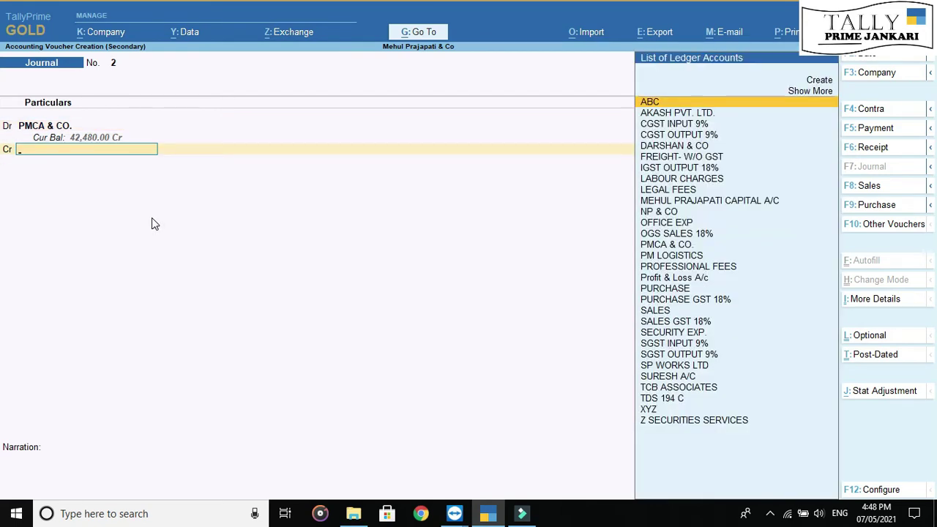
- Search the ledger list for TDS on the credit line, and clear the entry
type("TDS")
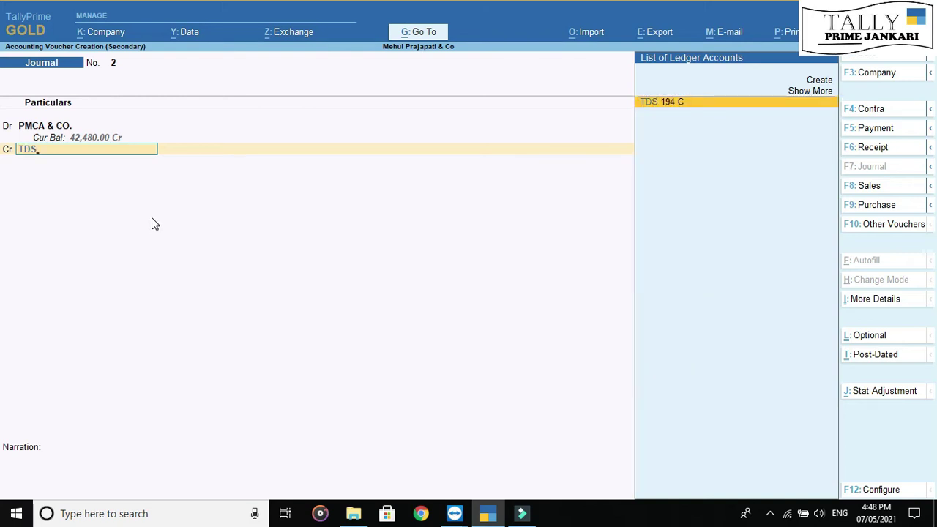
key("BackSpace")
key("BackSpace")
key("BackSpace")
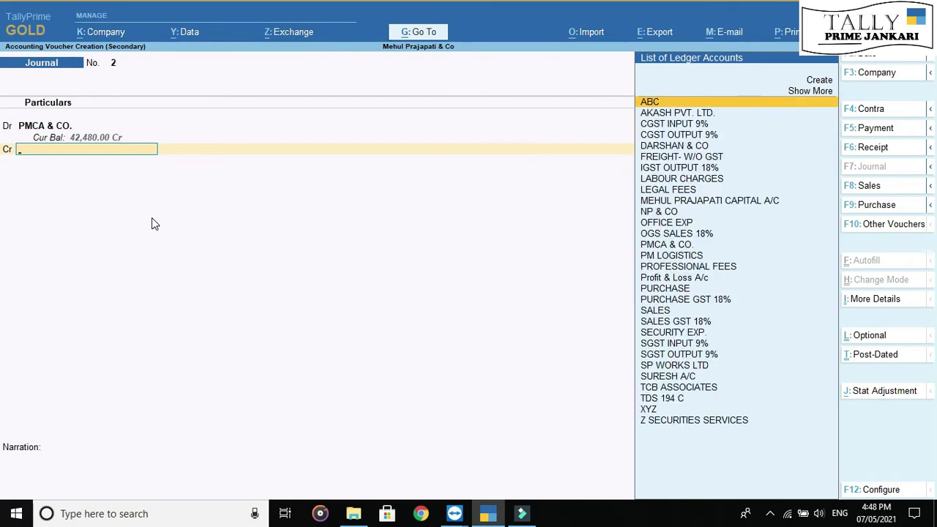
- Create a new ledger named TDS -194 J from the journal voucher's credit line
key("alt+c")
type("TDS")
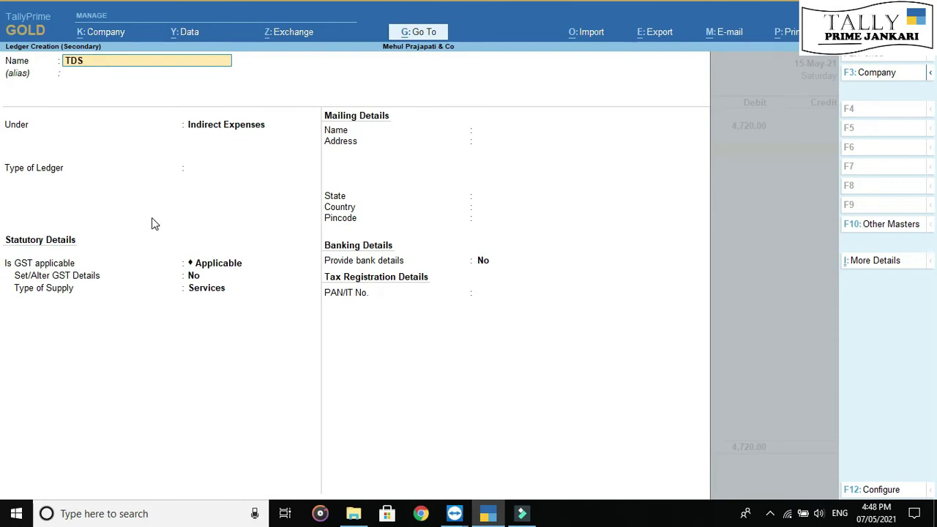
type(" -194 J")
key("Return")
key("Return")
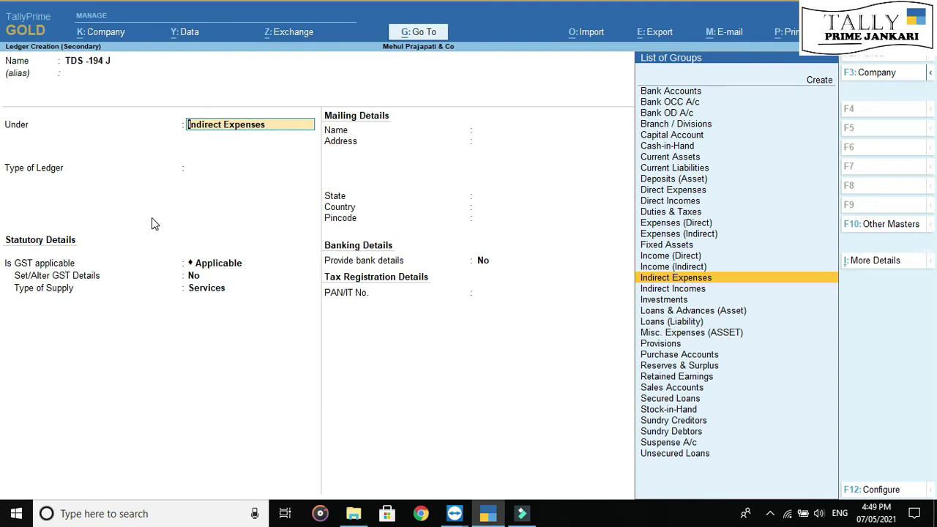
- Place the ledger under Duties & Taxes, save it with the remaining defaults, and accept the journal voucher crediting it with 4,720
type("DUT")
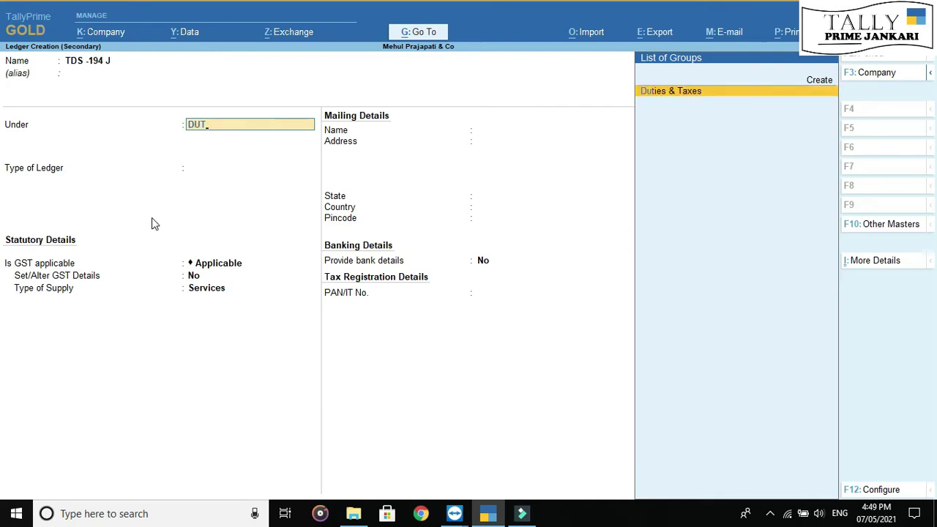
key("Return")
key("Return")
key("Return")
key("Return")
key("Return")
key("Return")
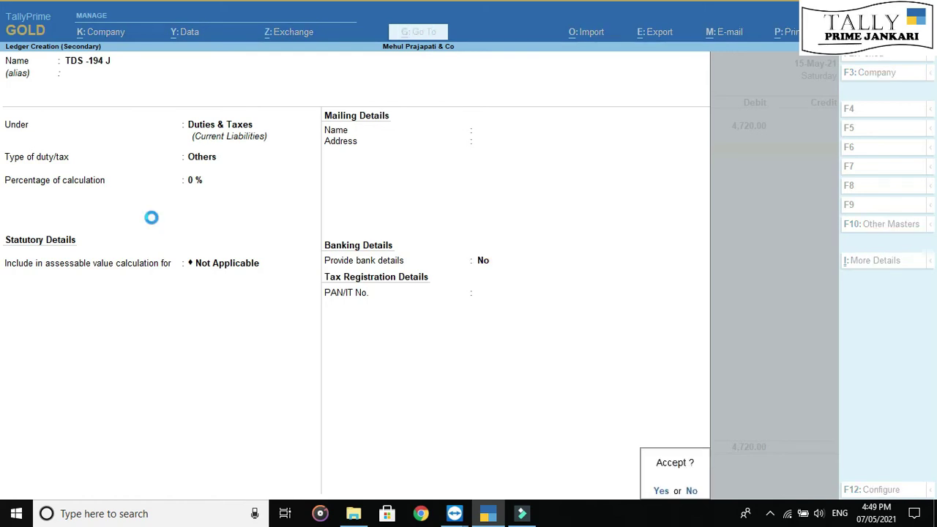
key("Return")
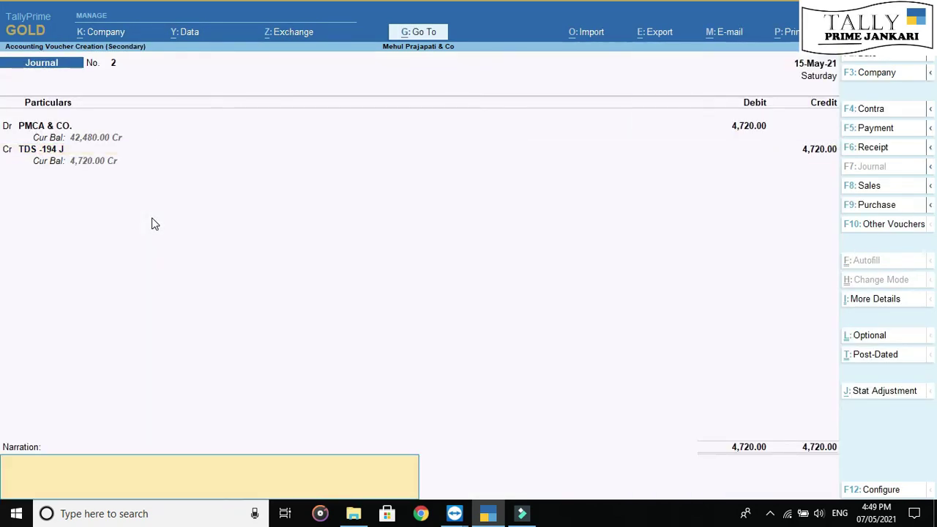
key("Return")
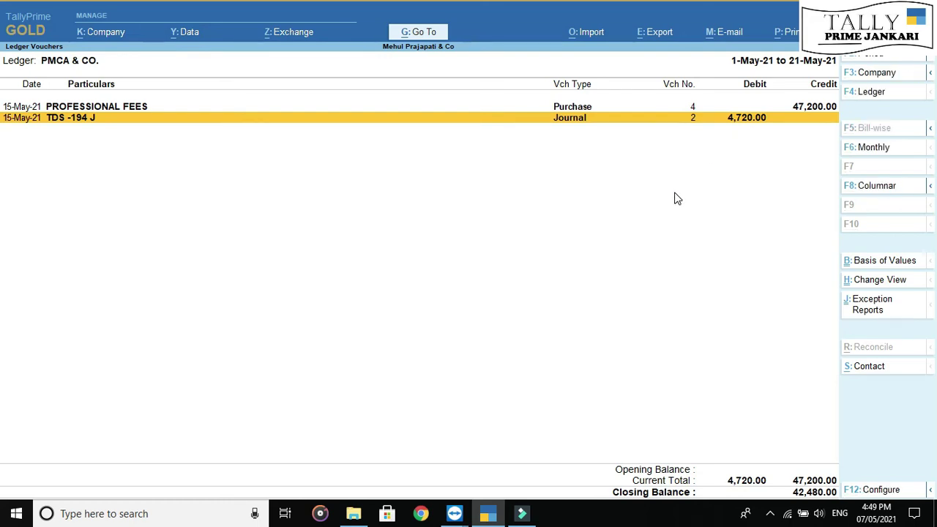
- Add a payment voucher from the ledger report and debit PMCA & CO. with 42,480
key("alt+a")
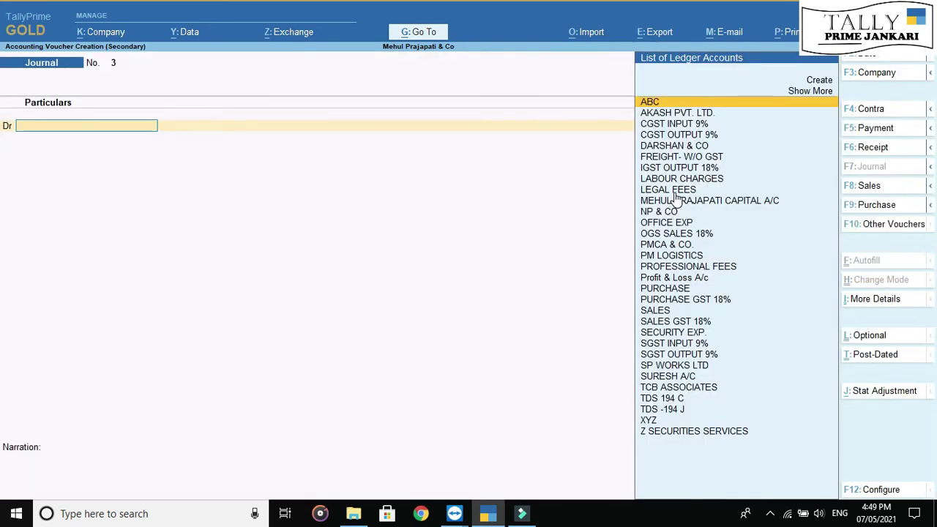
left_click(885, 127)
type("PMCA")
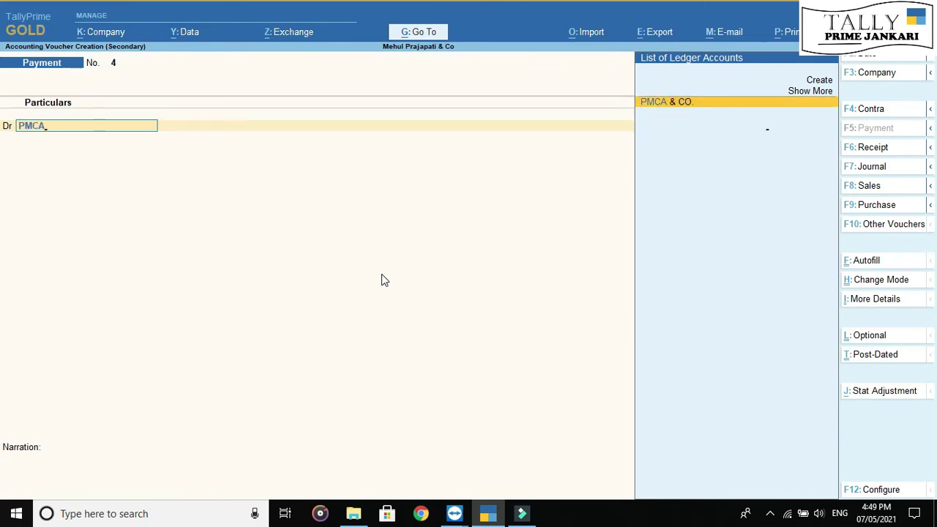
key("Return")
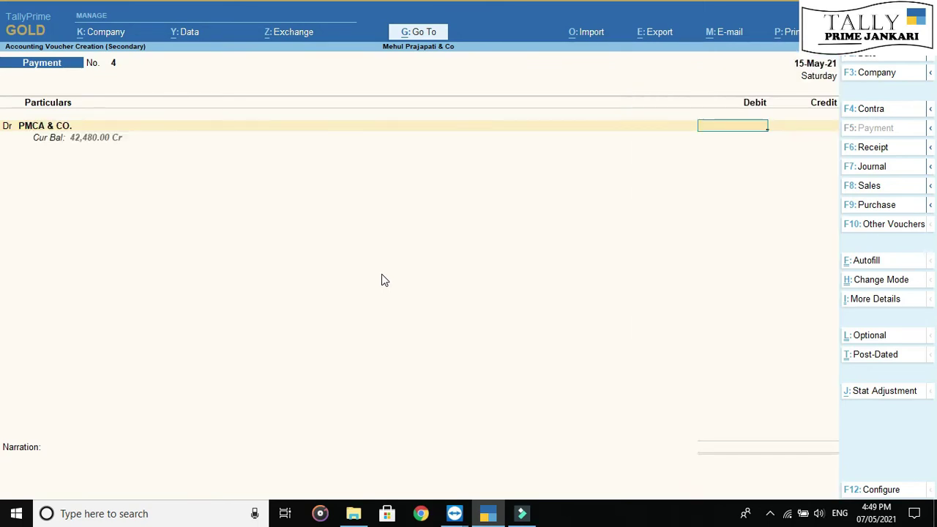
type("42,480")
key("Return")
key("Return")
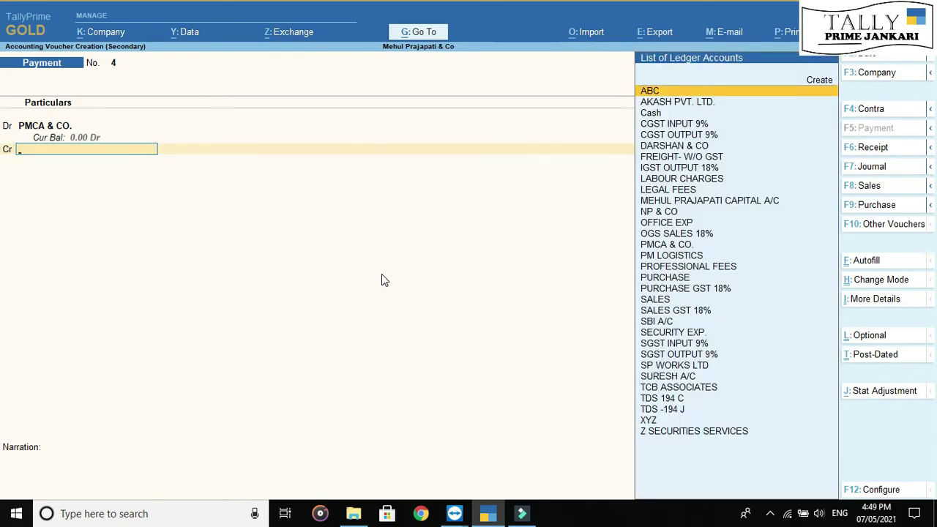
- Credit SBI A/C with 42,480, keep Cheque as the bank transaction type, and save the payment voucher
type("sbi")
key("Return")
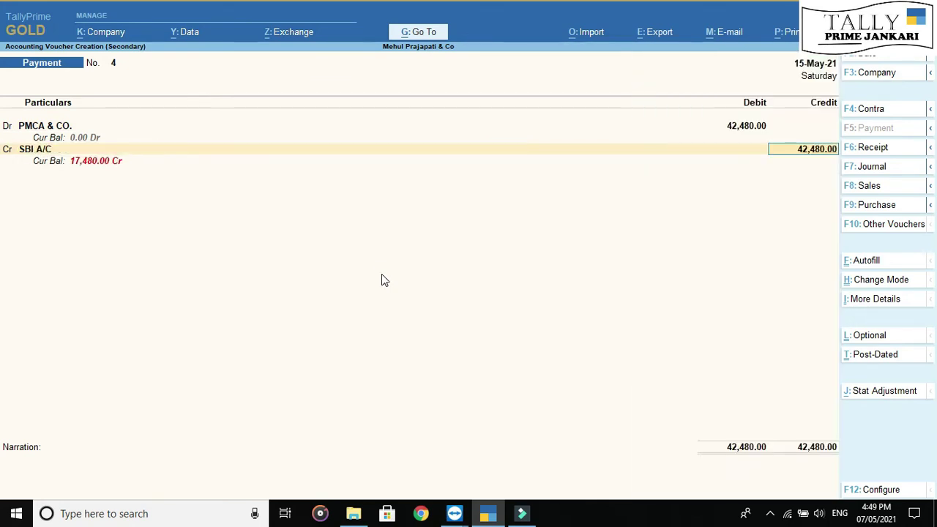
key("Return")
key("Return")
key("Return")
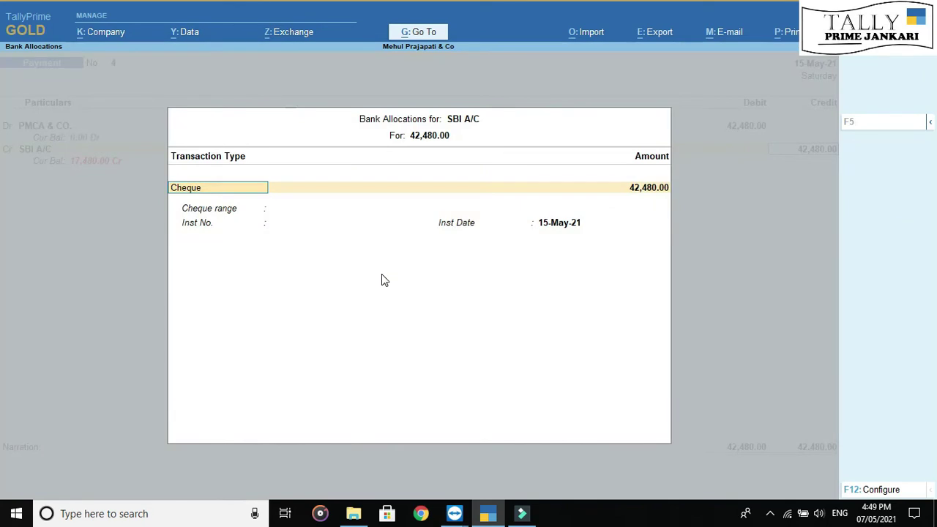
key("Return")
key("Return")
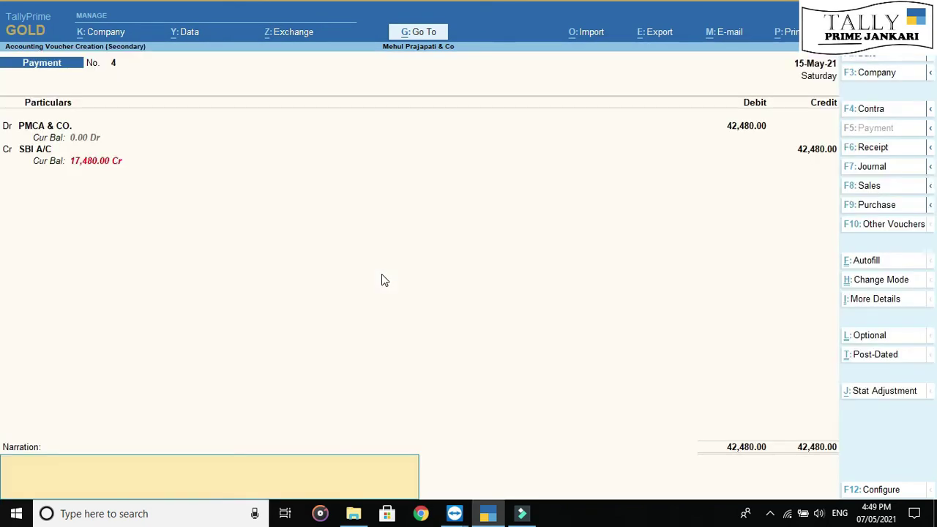
key("Return")
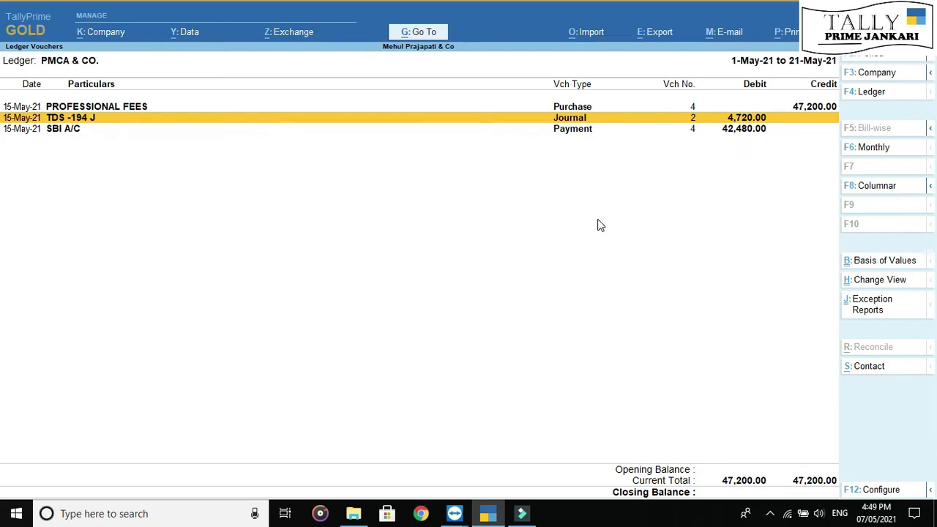
- Examine the purchase, TDS journal and payment entries in the PMCA & CO. ledger, opening the journal voucher without changing it
key("Down")
key("Up")
key("Return")
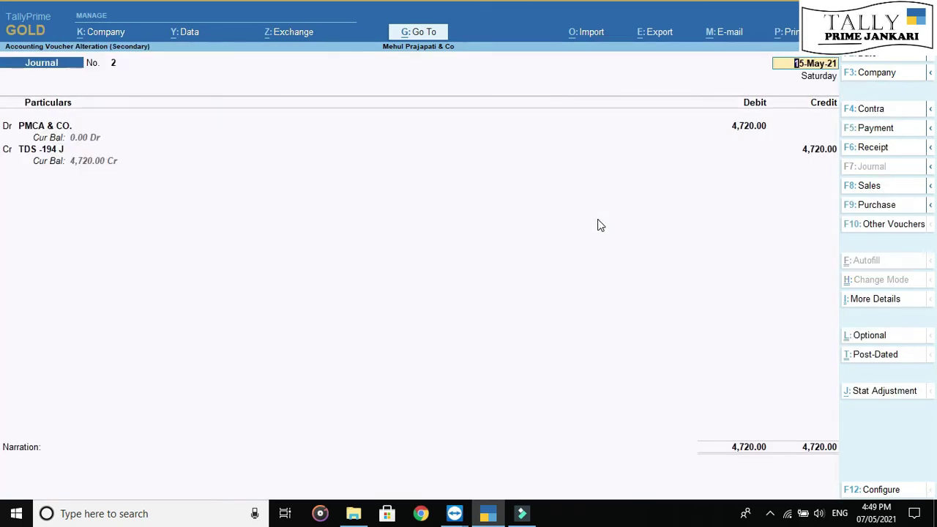
key("BackSpace")
key("Escape")
key("y")
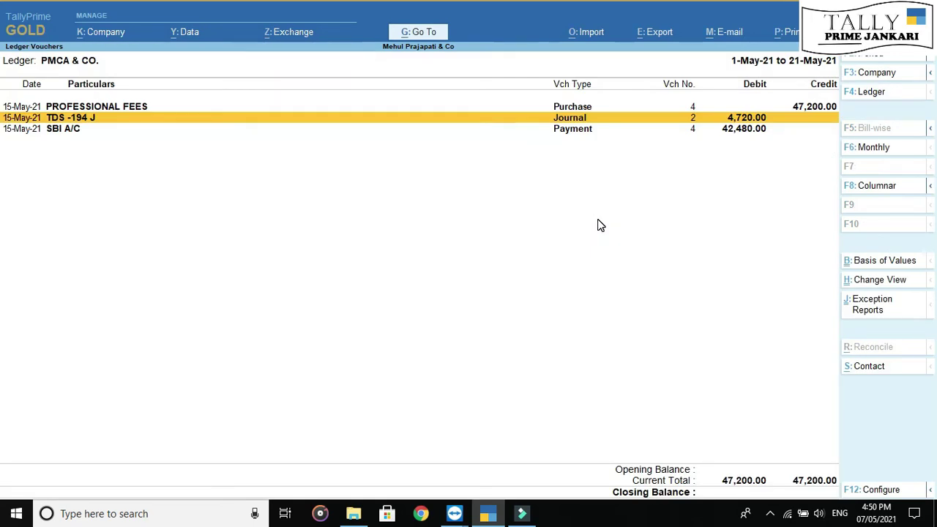
key("Up")
key("Down")
key("Down")
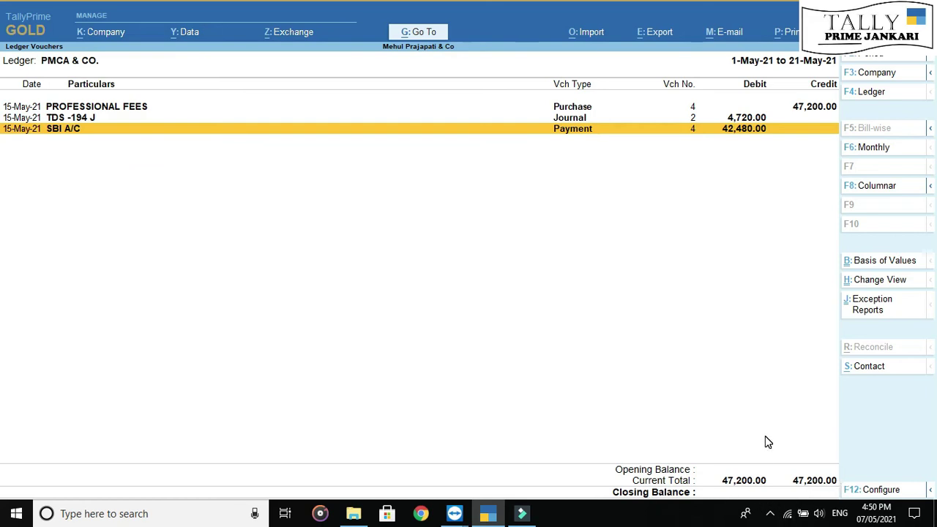
key("Up")
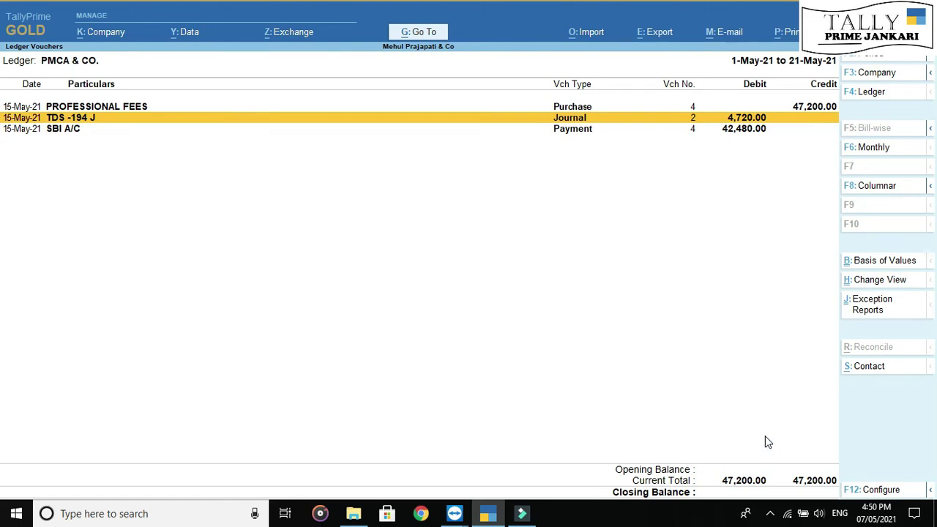
- Switch from the PMCA & CO. ledger report to the ledger report for TDS -194 J
key("Escape")
type("TDS")
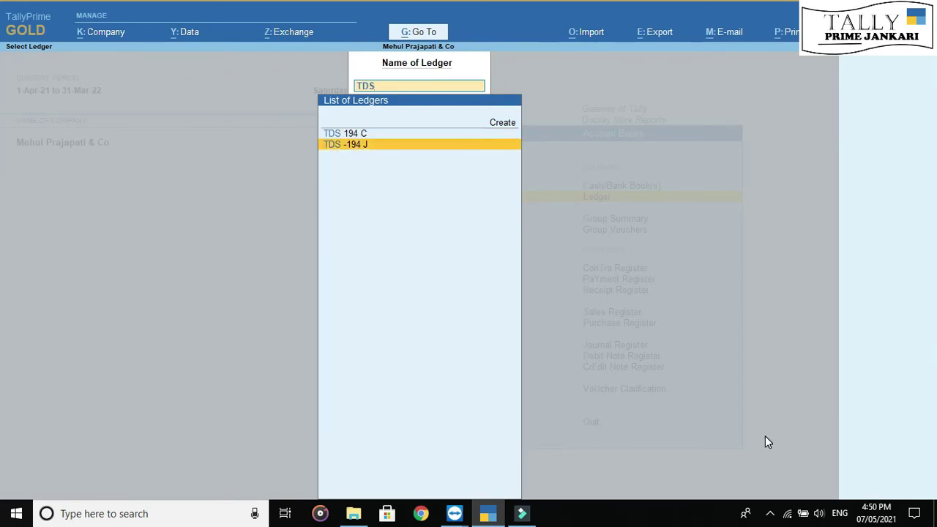
key("Return")
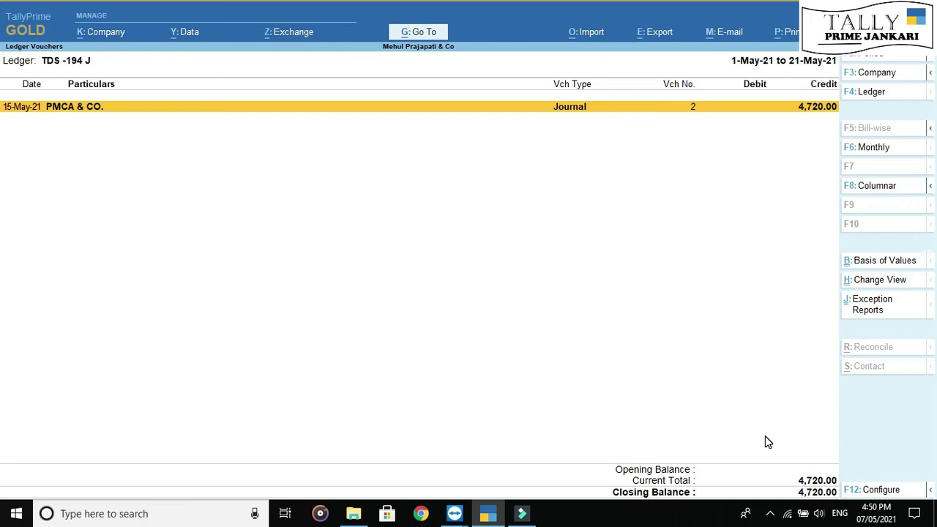
- Add a journal voucher from the TDS ledger report and debit TDS -194 J with 4720
key("alt+c")
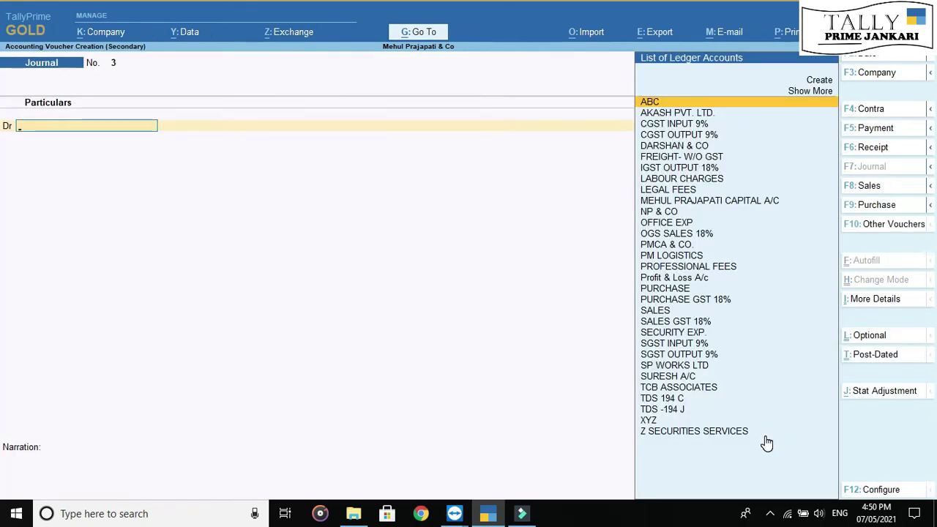
type("TDS")
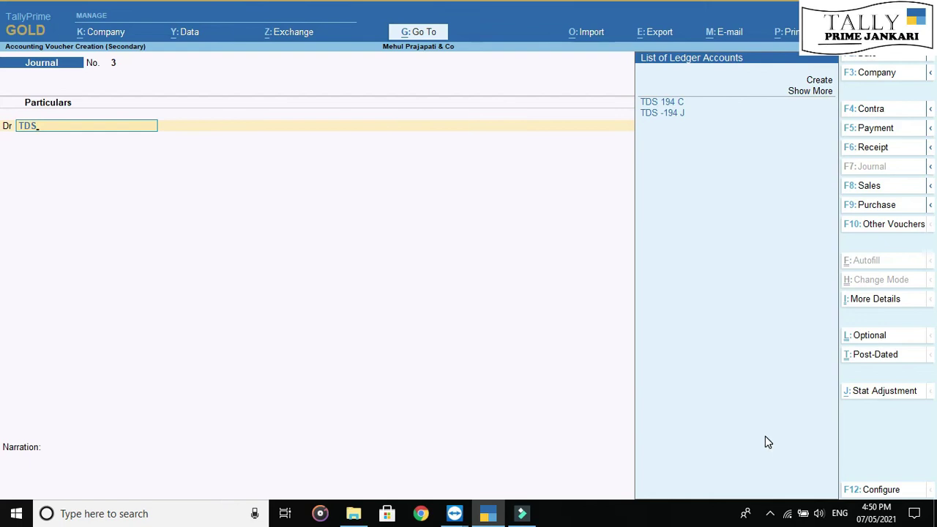
key("Down")
key("Return")
type("4720")
key("Return")
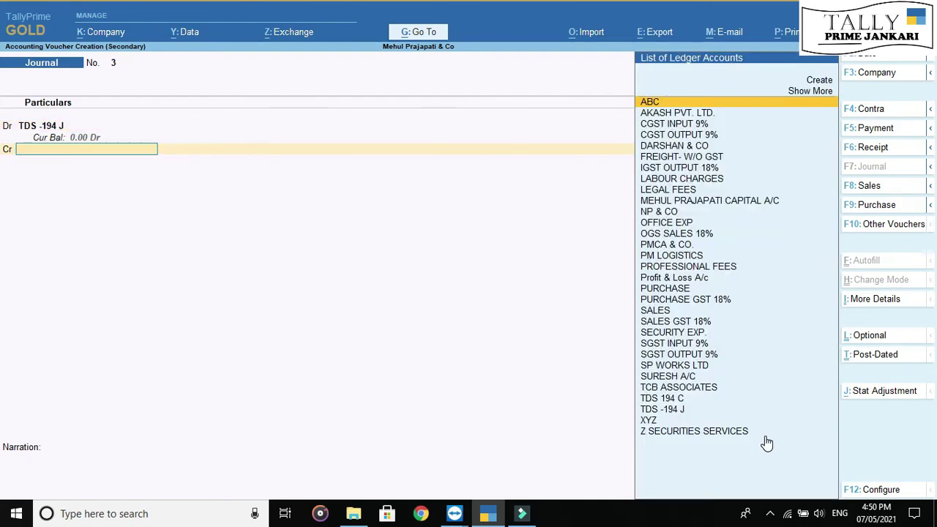
- Credit SBI A/C with 4,720, accept the default bank allocation, and save the journal voucher
type("SBI")
key("Return")
key("Return")
key("Return")
key("Return")
key("Return")
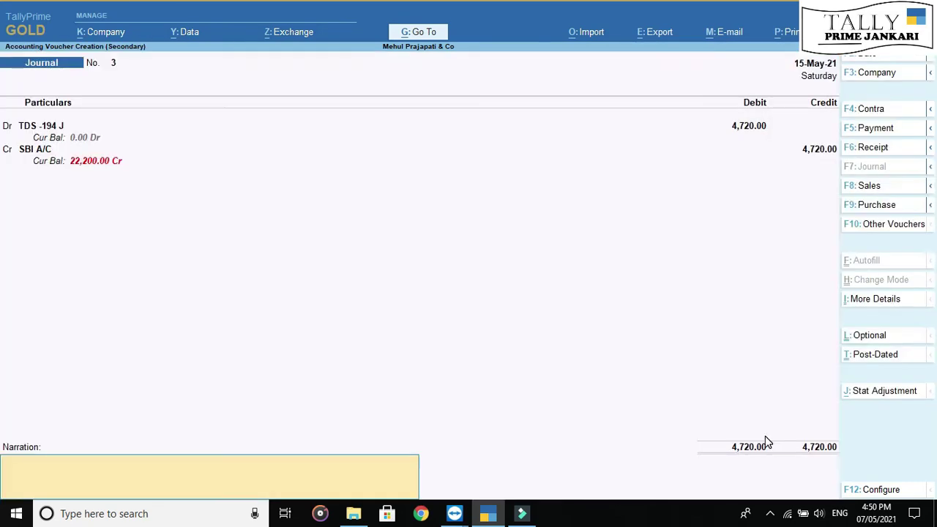
key("Return")
key("Return")
- Check both journal entries in the TDS -194 J ledger report, and return to the Gateway of Tally
key("Down")
key("Up")
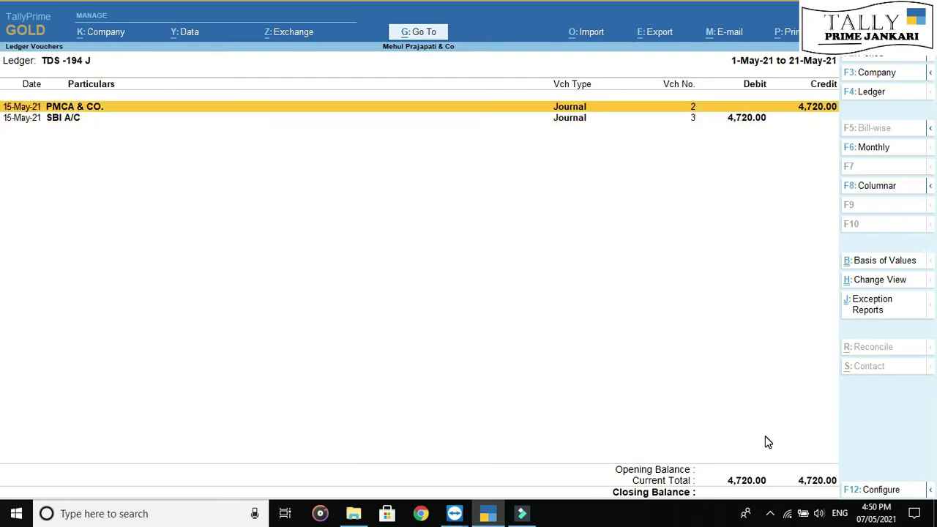
key("Down")
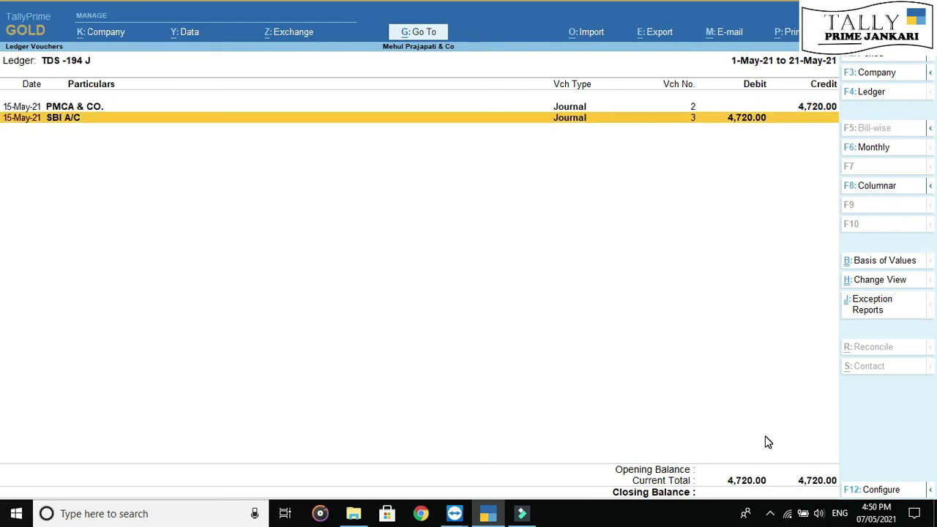
key("Escape")
key("Escape")
key("Escape")
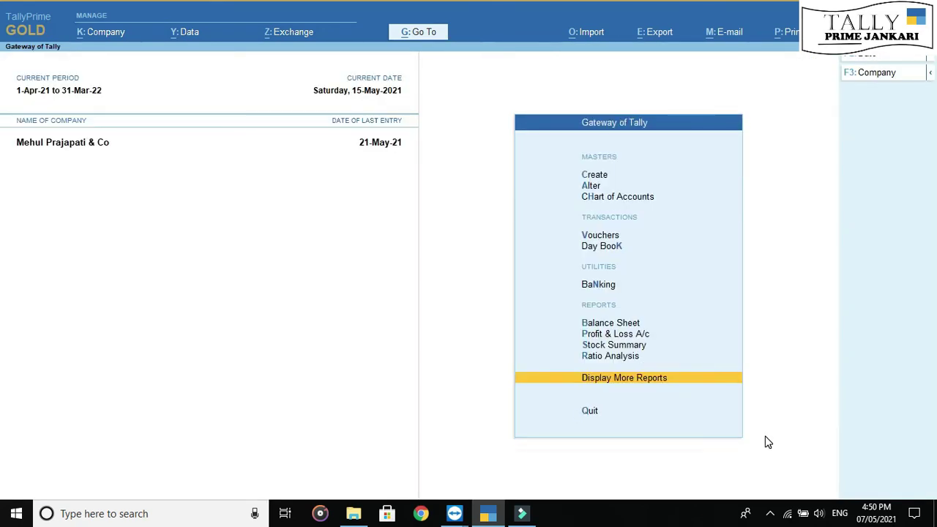
key("Escape")
key("Escape")
key("Escape")
key("Escape")
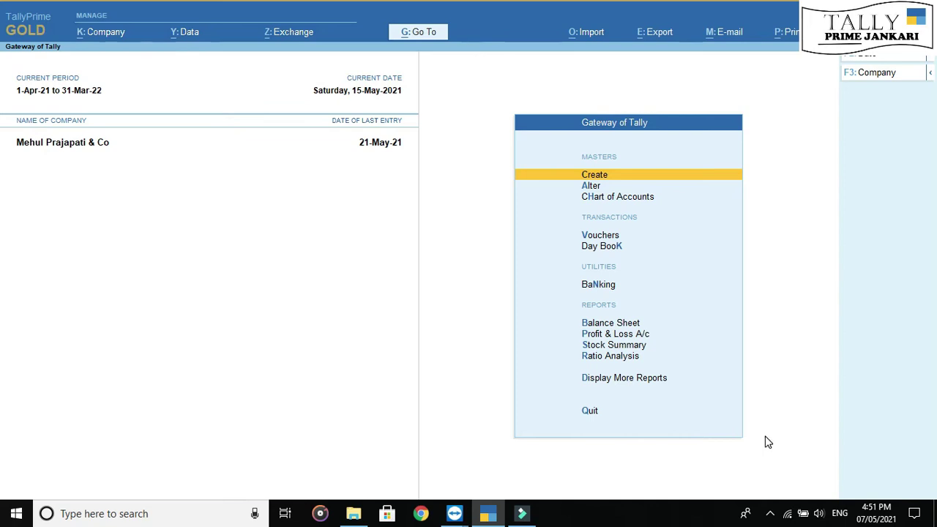
- Start a new purchase voucher and set the supplier invoice number to 45
key("v")
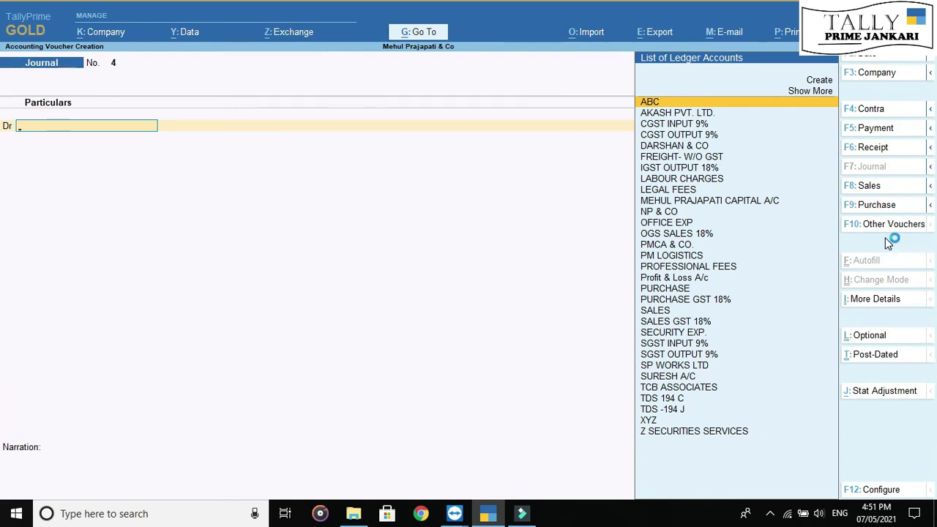
left_click(887, 207)
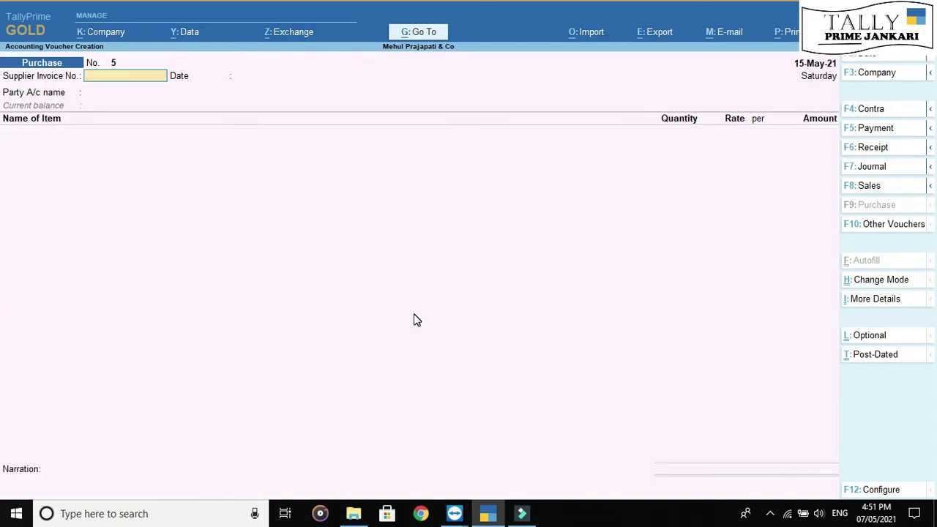
type("455")
key("Return")
key("BackSpace")
key("BackSpace")
key("Return")
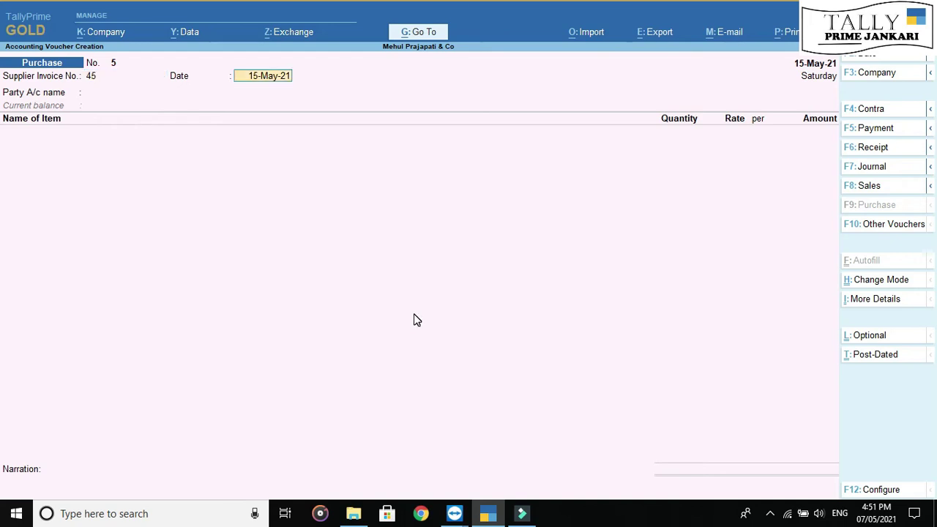
- Keep 15-May-21 as the supplier invoice date and select NP & CO as the party account
key("Return")
type("NP")
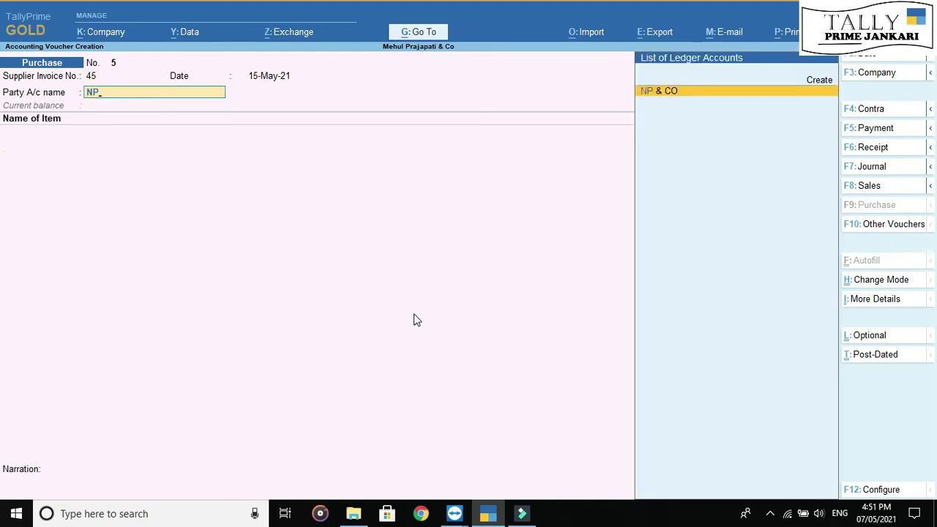
key("Return")
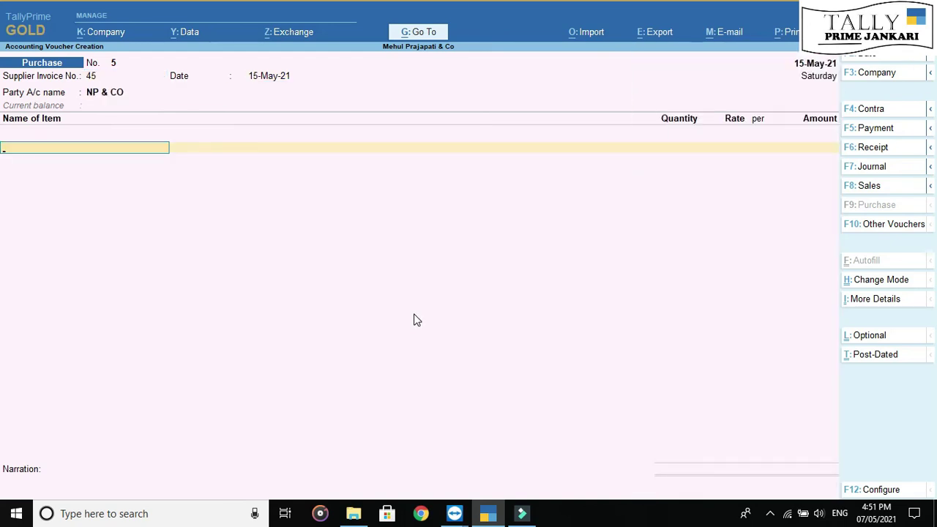
- Add the LABOUR CHARGES ledger to the purchase voucher with an amount of 45,000
type("LABOU")
key("Return")
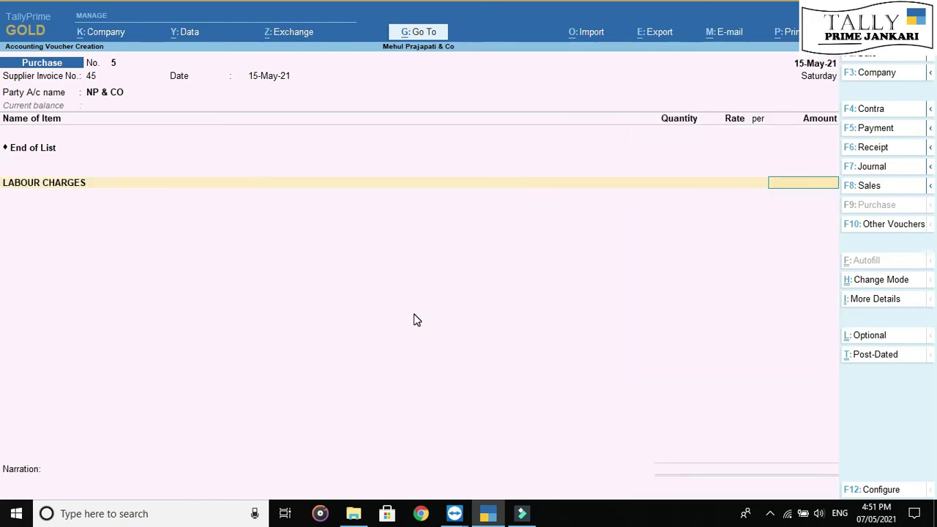
type("45,000")
key("Return")
- Add CGST INPUT 9% and SGST INPUT 9% to the purchase voucher and save it without a narration
type("CGST")
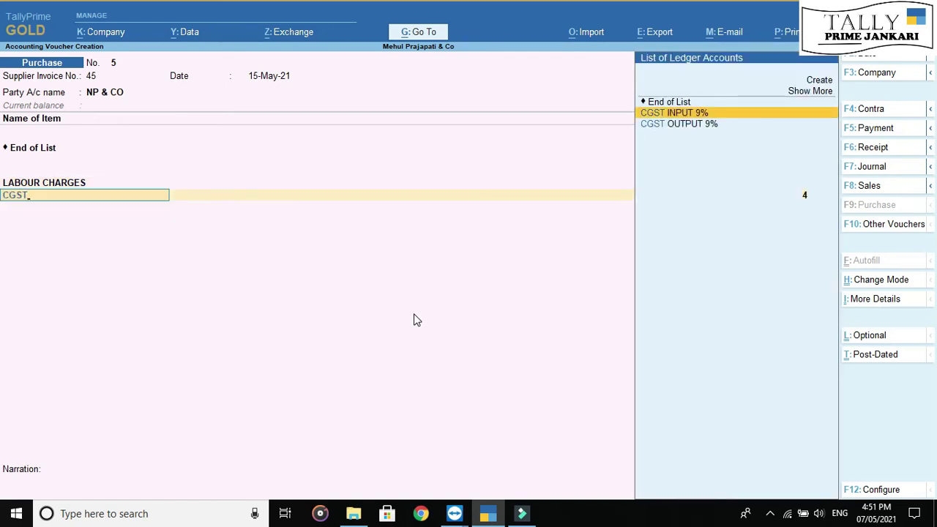
key("Return")
key("Return")
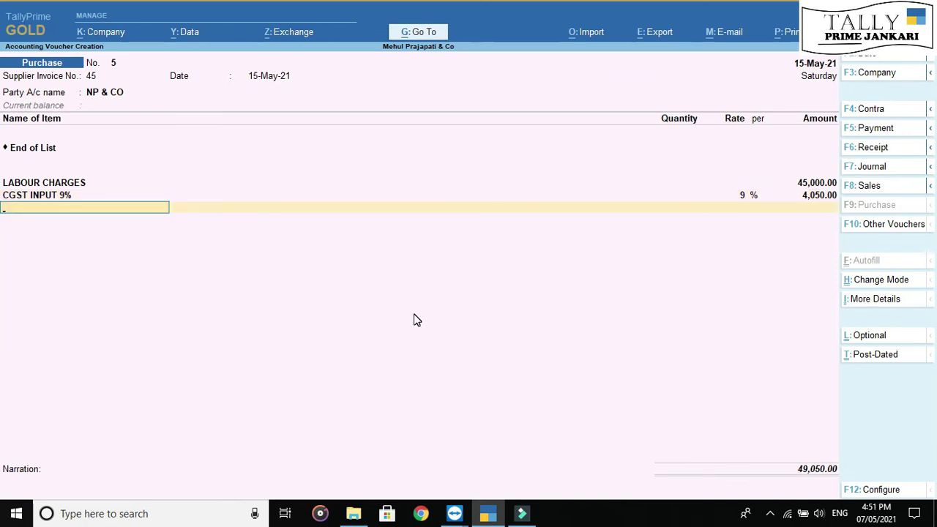
type("SGST")
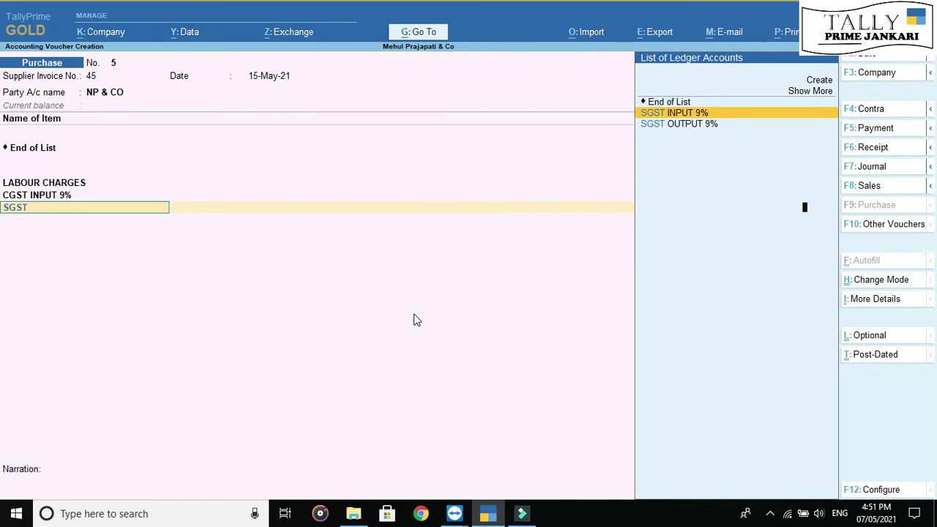
key("Return")
key("Return")
key("Return")
key("Return")
key("Return")
key("Return")
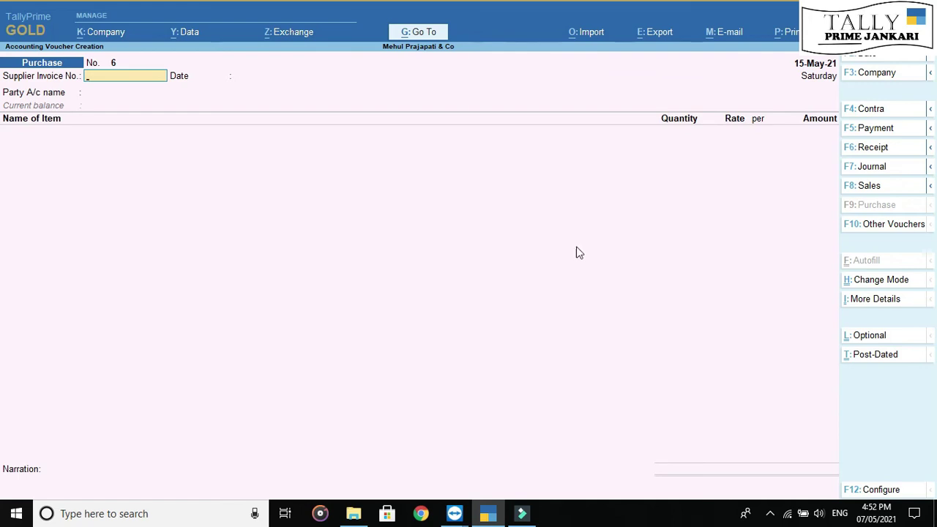
- Leave voucher entry and display the ledger vouchers report for NP & CO
key("Escape")
key("Return")
key("Escape")
key("Escape")
type("dal")
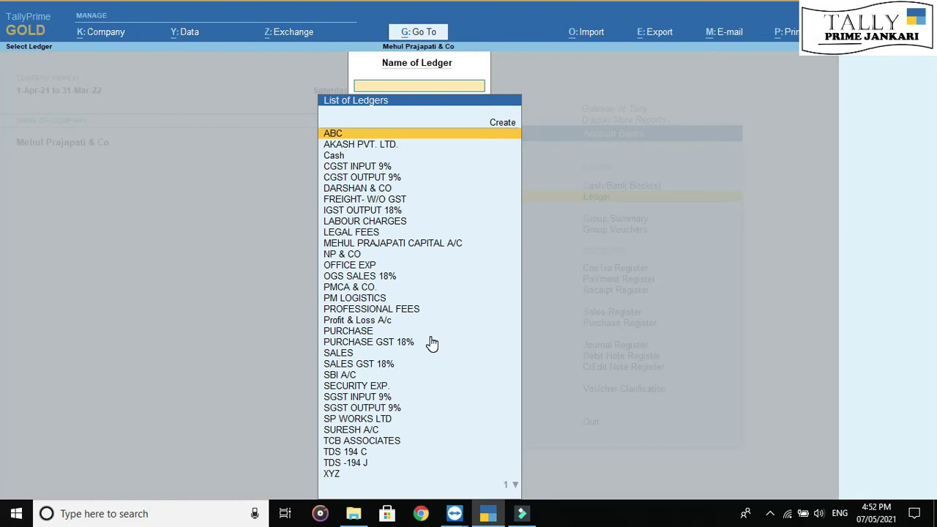
type("NP")
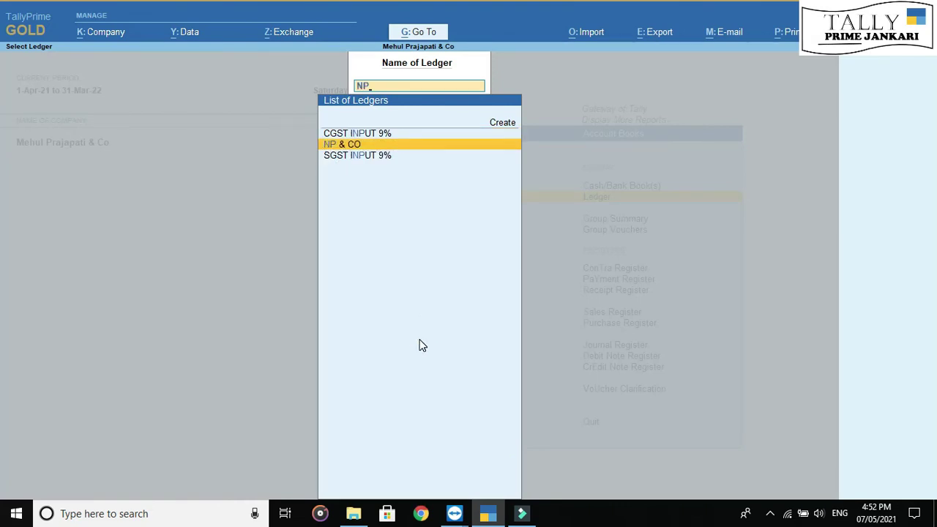
key("Return")
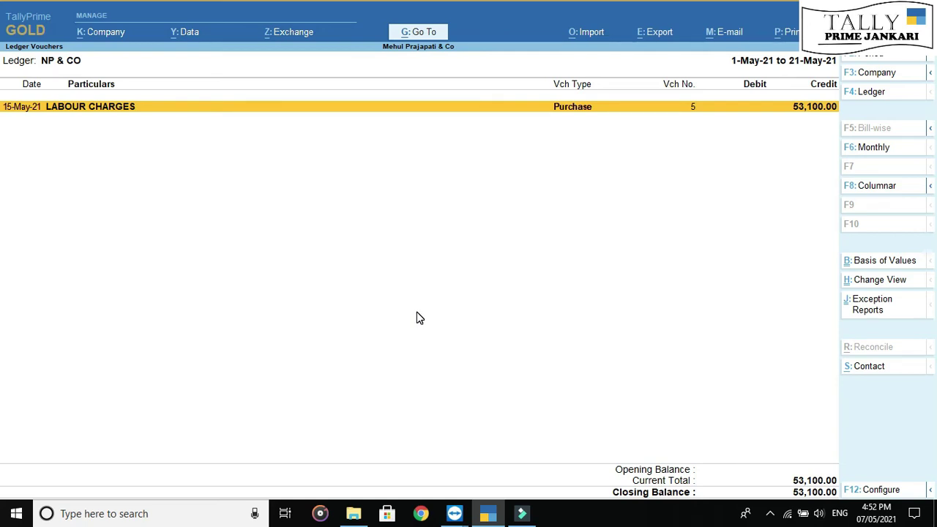
- Calculate 1% of 53100 with the built-in calculator to get the TDS amount
key("ctrl+n")
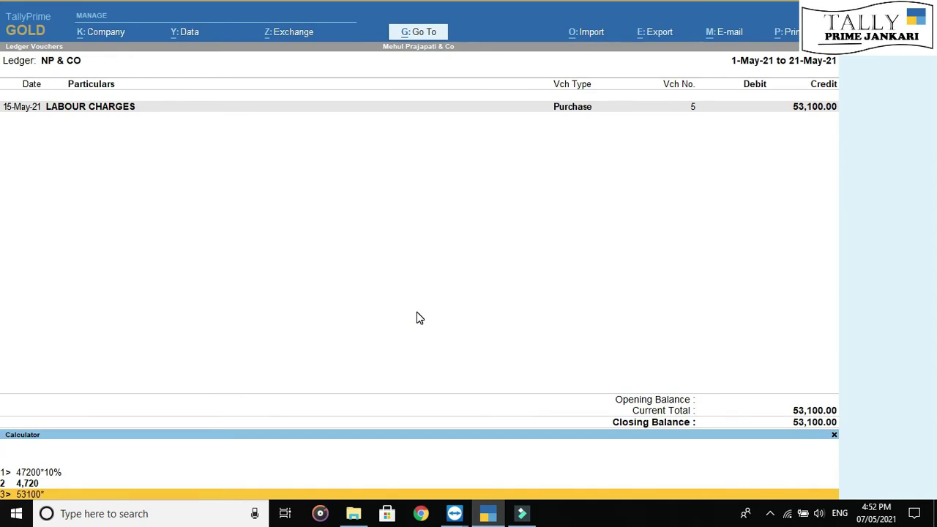
type("%")
key("Return")
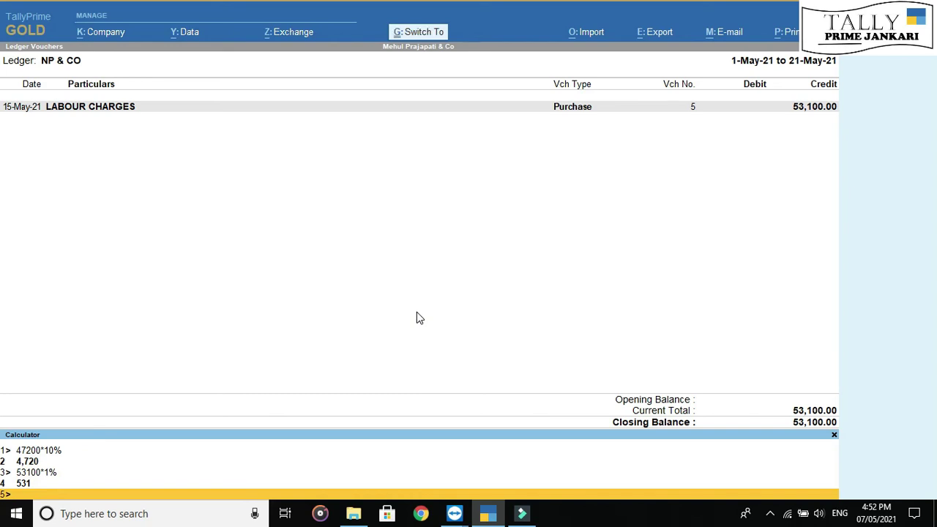
key("ctrl+n")
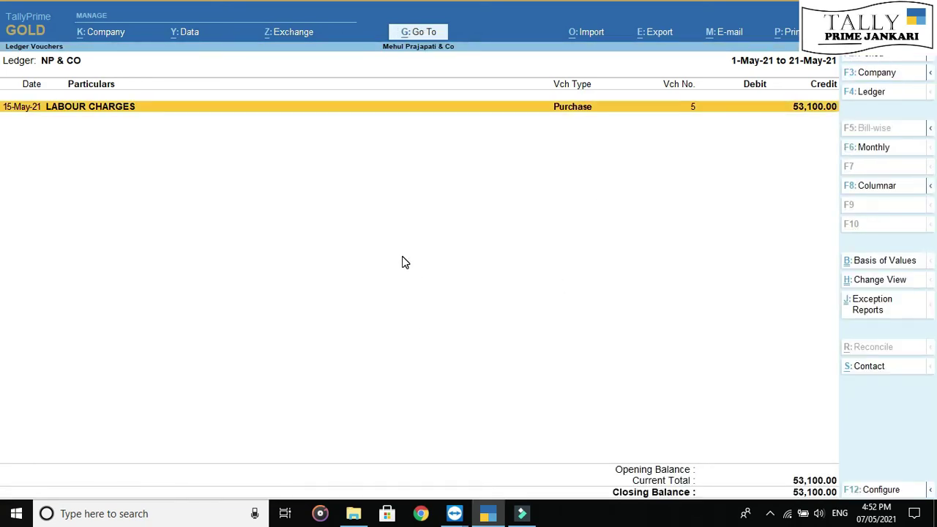
- Add a journal voucher from the report, debiting NP & CO with 531 and crediting TDS 194 C with the same amount
key("alt+a")
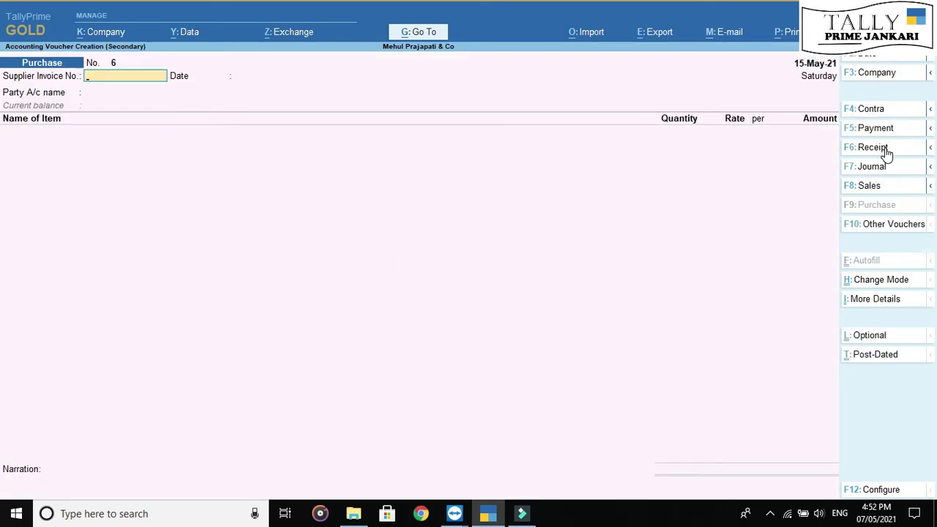
left_click(875, 168)
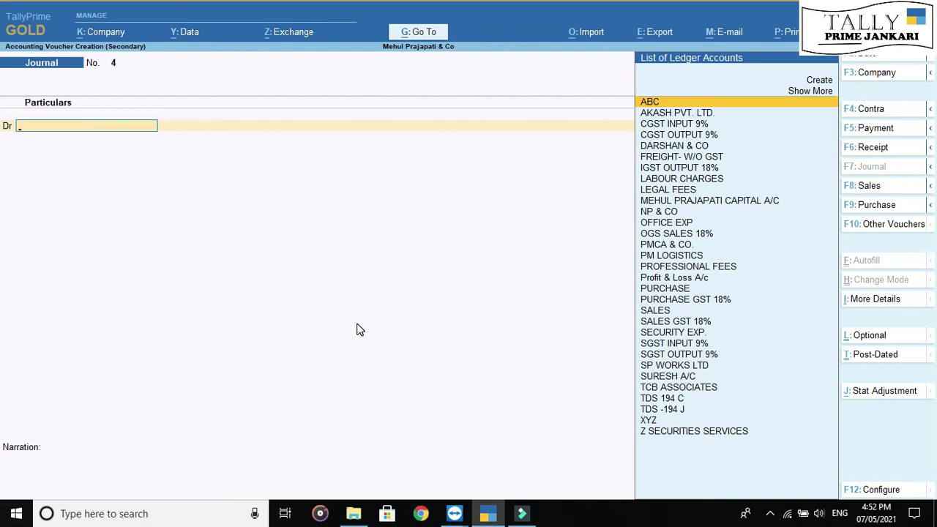
type("NP & CO")
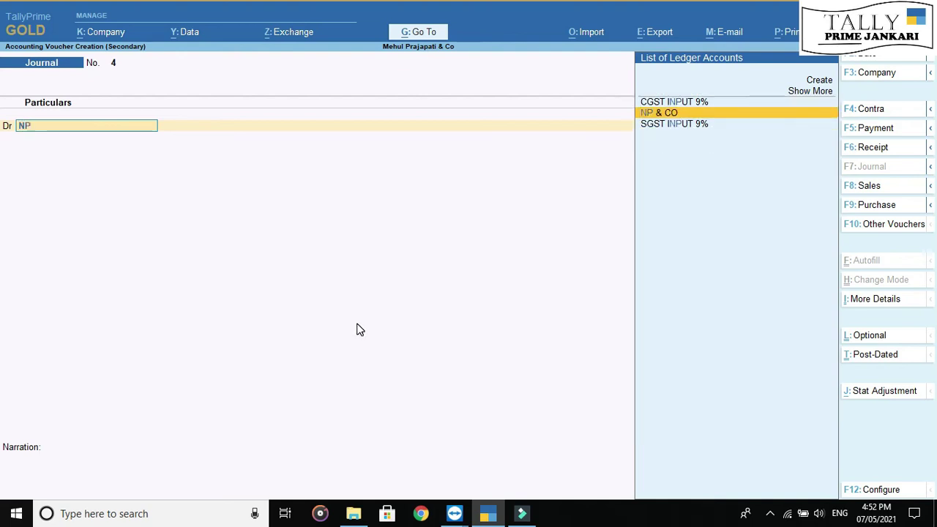
key("Return")
type("531")
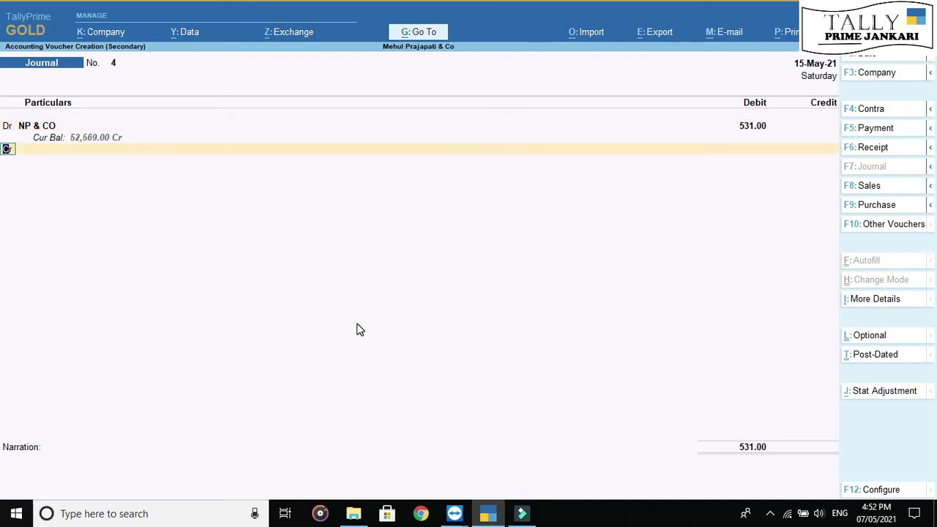
key("Return")
type("TDS")
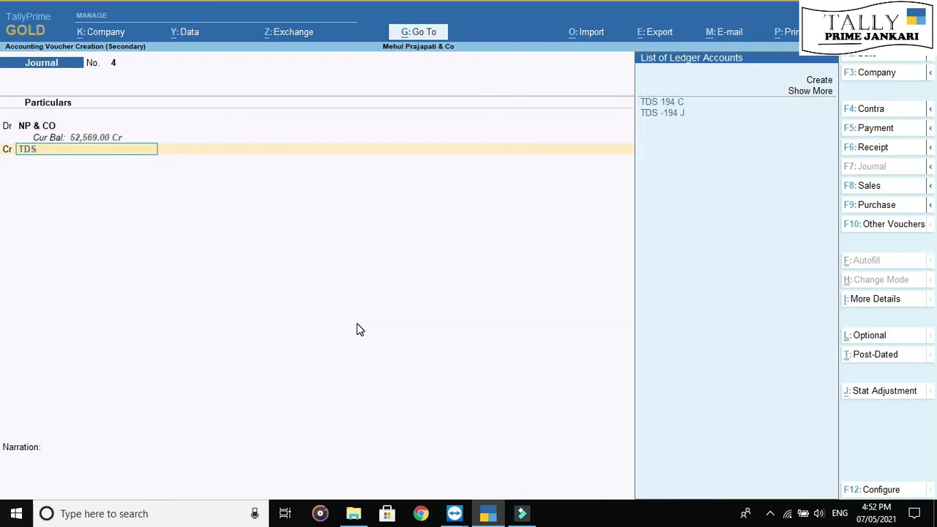
key("Return")
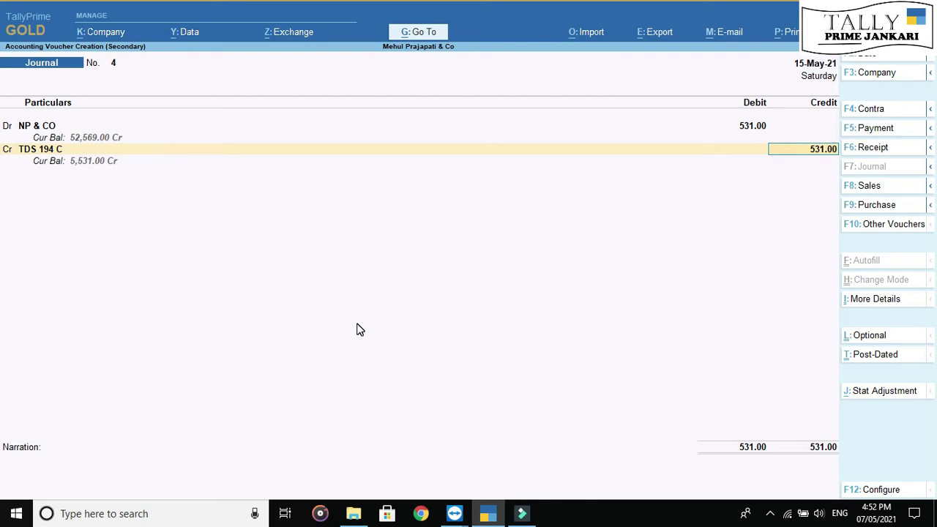
- Check the TDS 194 C ledger's master settings, accept them as they are, and return to the journal's credit amount
key("BackSpace")
key("ctrl")
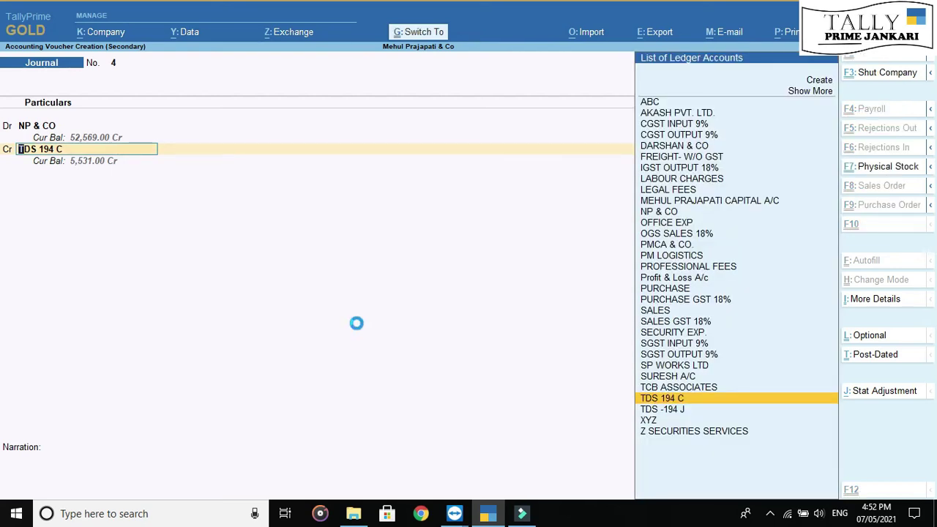
key("ctrl+Return")
key("Return")
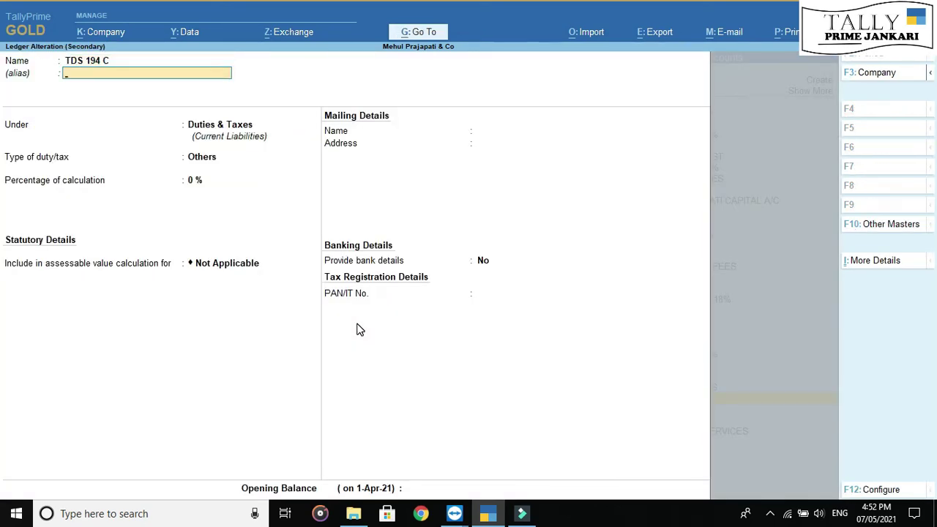
key("Return")
key("Return")
key("Return")
key("Return")
key("Return")
key("Return")
key("Return")
key("Return")
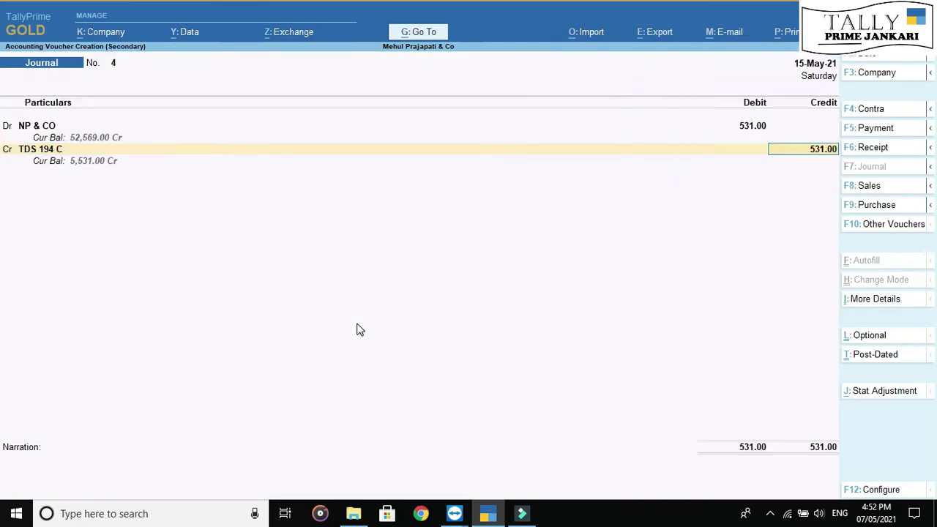
- Save the TDS journal voucher without a narration and review the entries in the NP & CO ledger
key("Return")
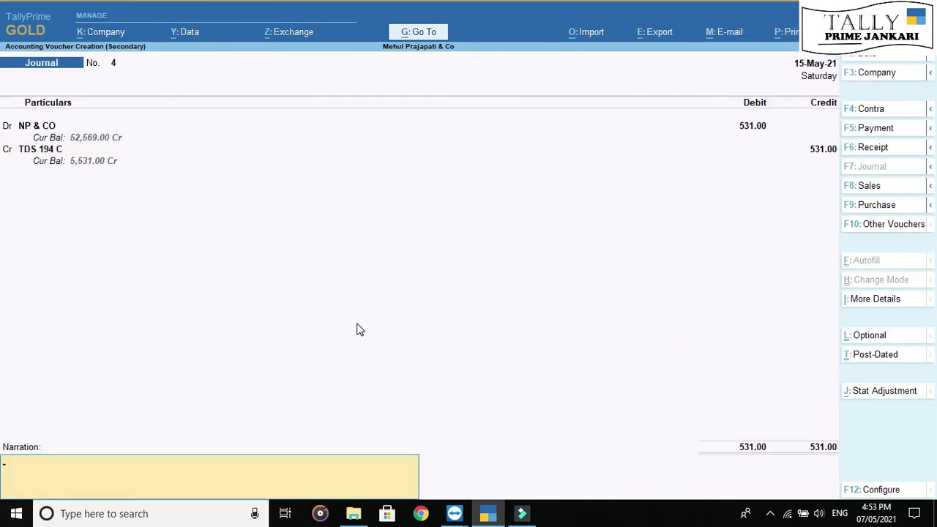
key("Return")
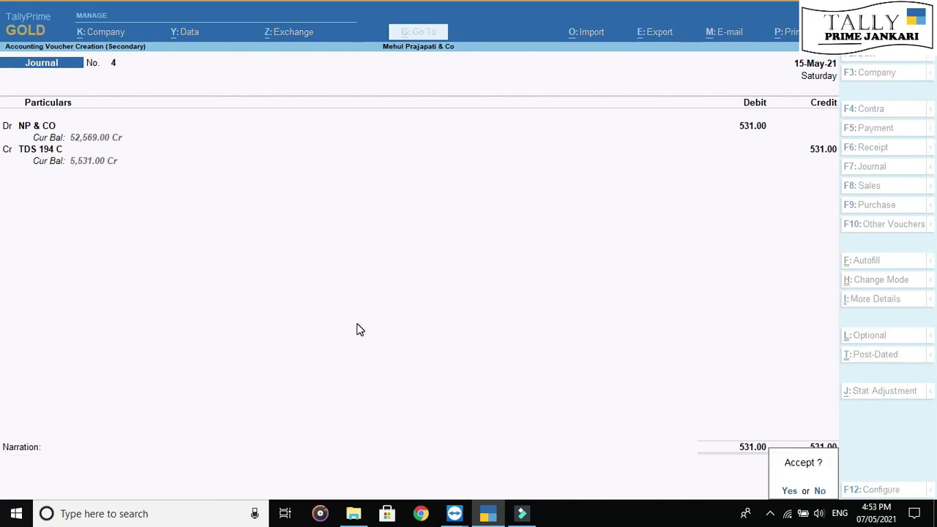
key("Return")
key("Down")
key("Up")
key("Down")
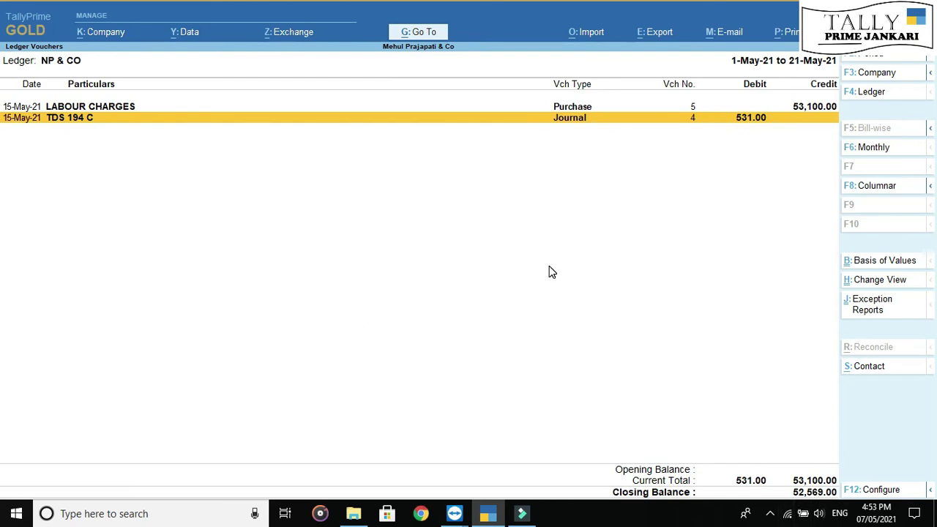
key("Up")
key("Down")
- Add a payment voucher from the report, debiting NP & CO with 52,569
key("alt+a")
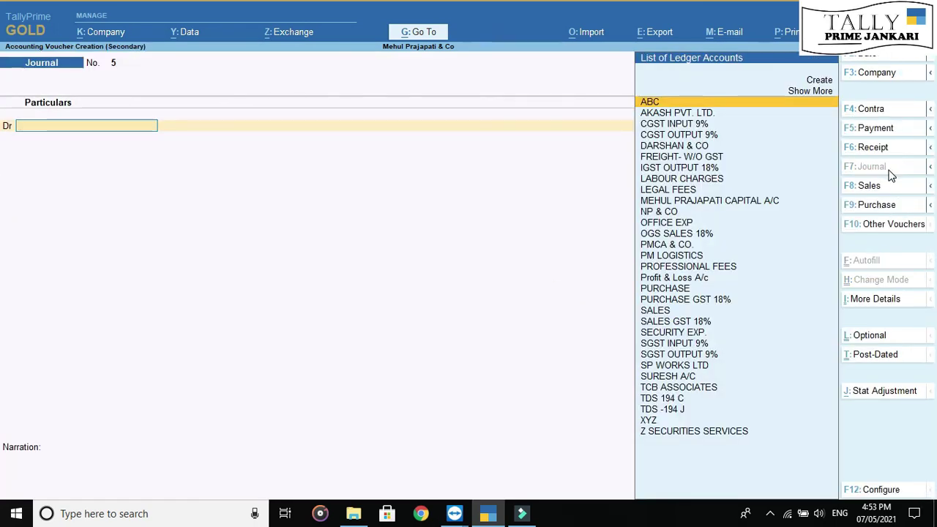
left_click(882, 129)
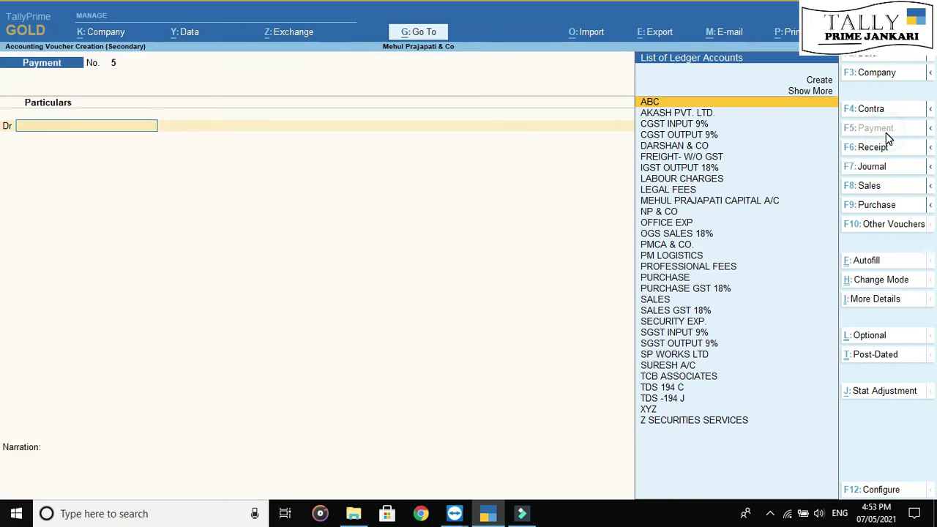
type("NP")
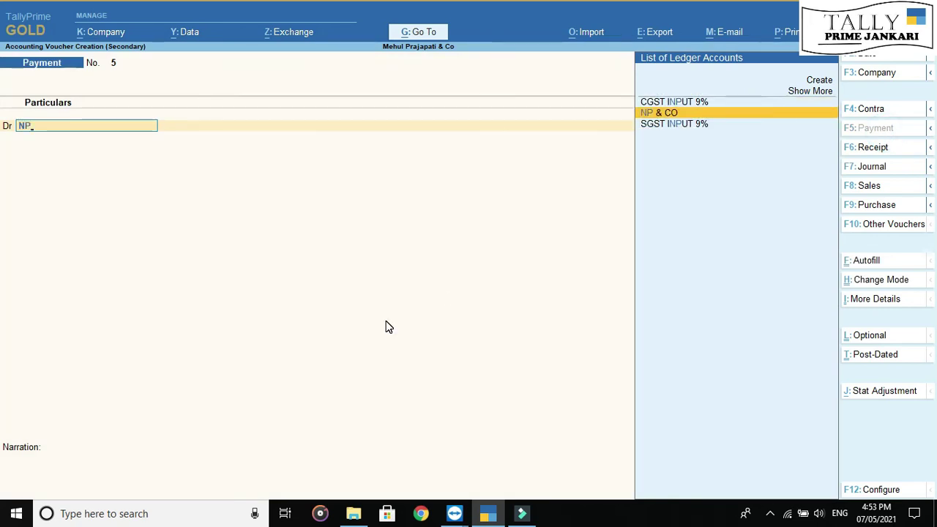
key("Return")
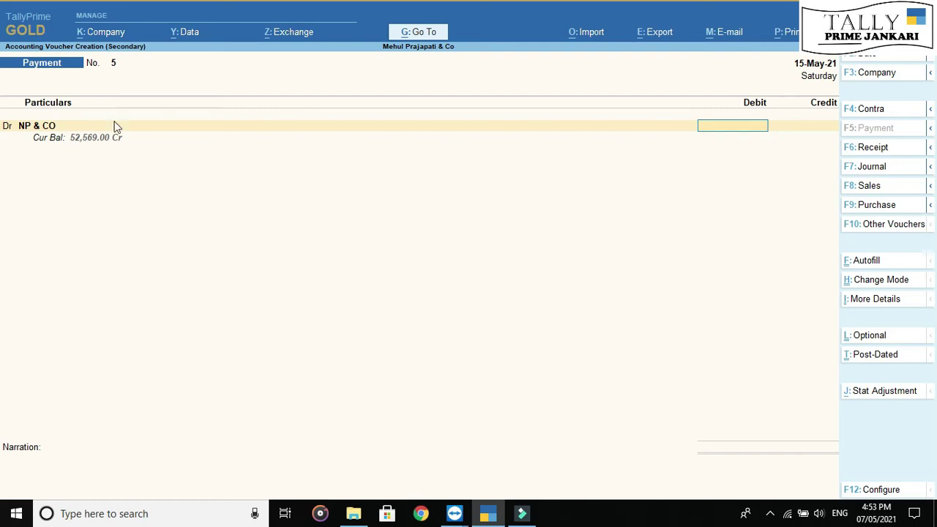
type("52,569")
key("Return")
key("Return")
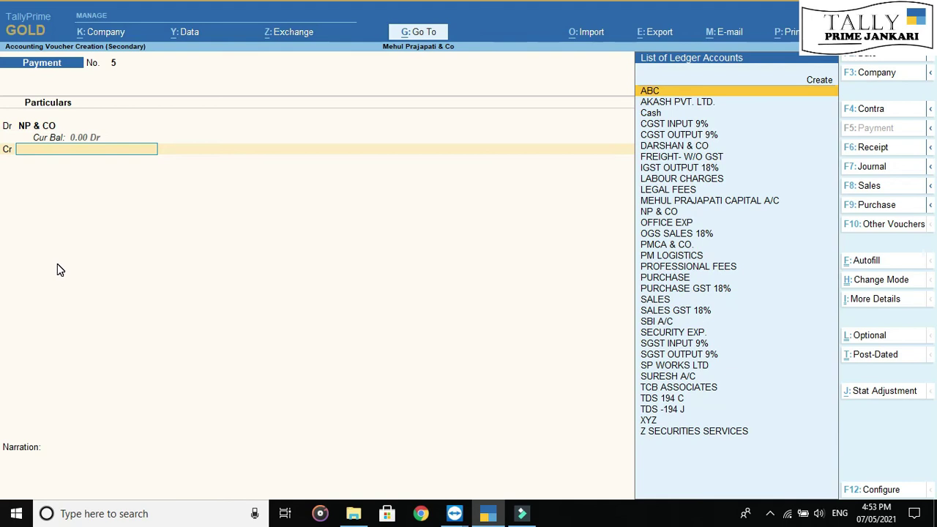
type("cash")
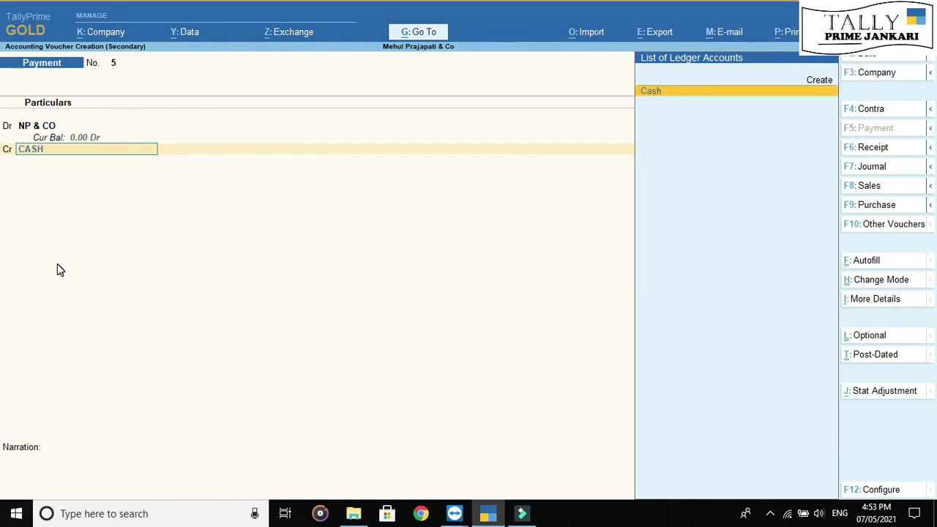
key("Return")
key("Return")
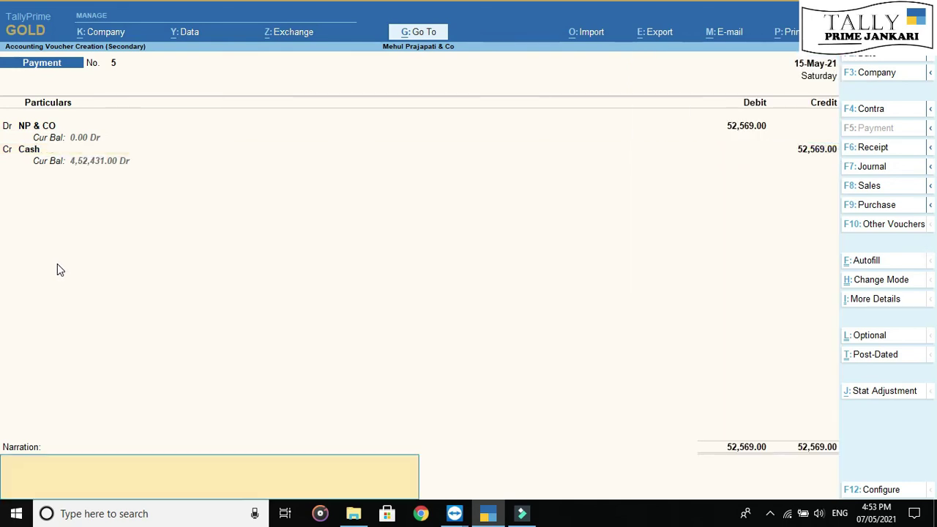
key("BackSpace")
key("Return")
key("BackSpace")
key("BackSpace")
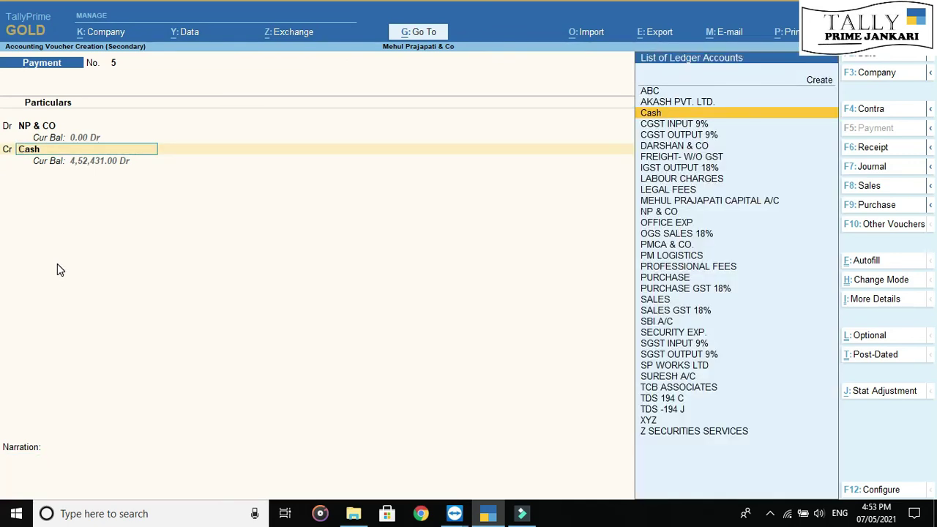
- Credit the payment of 52,569 to SBI A/C and save the voucher without a narration
type("SBI")
key("Return")
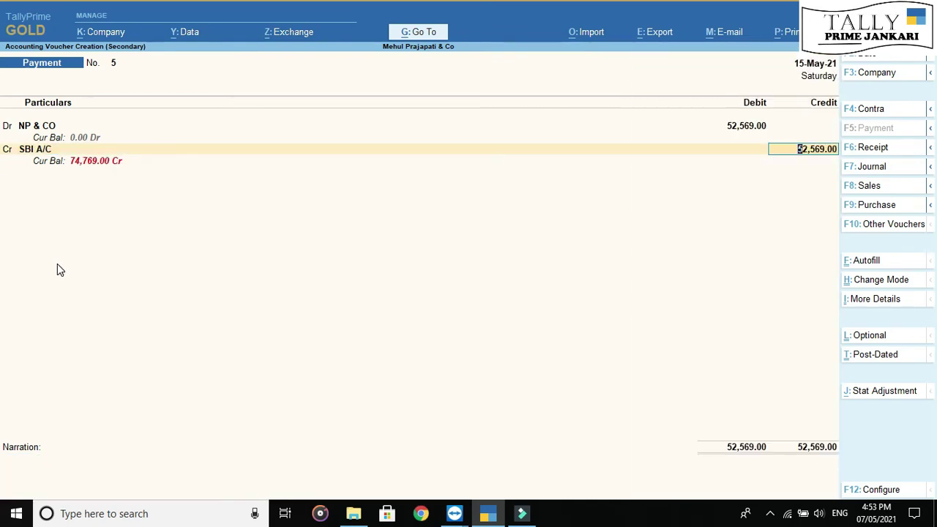
key("Return")
key("Return")
key("Return")
key("Return")
key("Return")
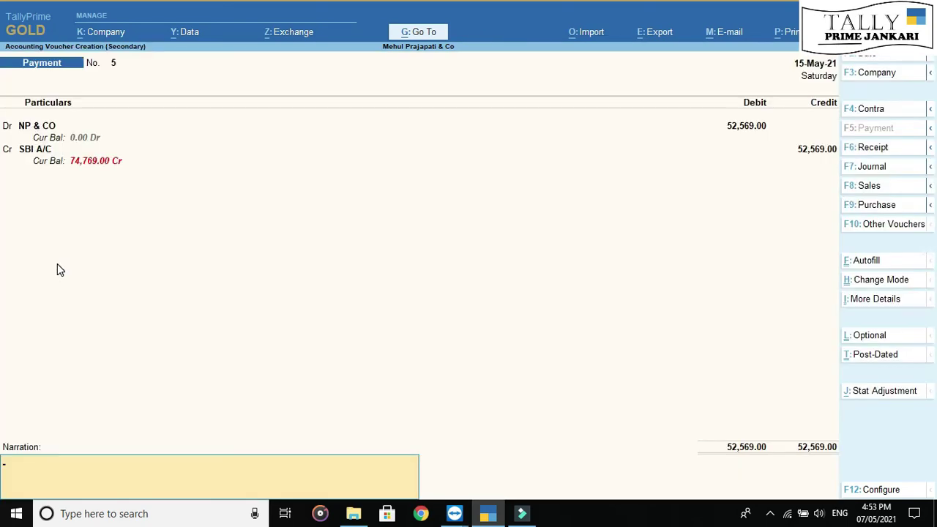
key("Return")
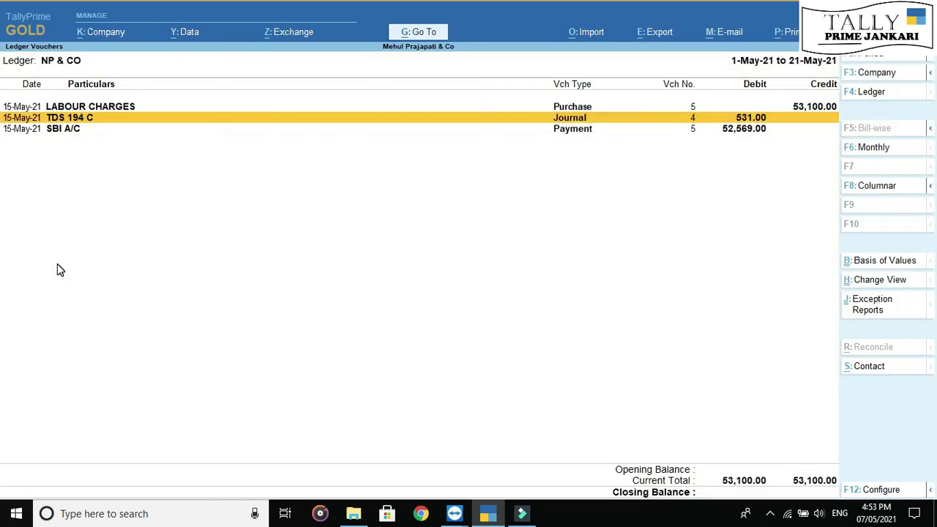
- Check the purchase, TDS journal and bank payment entries in the NP & CO ledger report
key("Down")
key("Up")
key("Up")
key("Down")
key("Down")
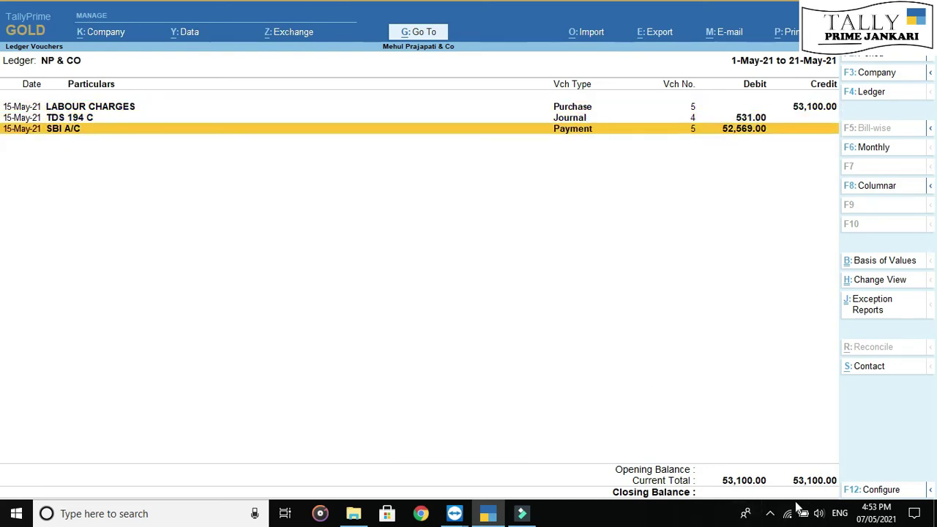
key("Up")
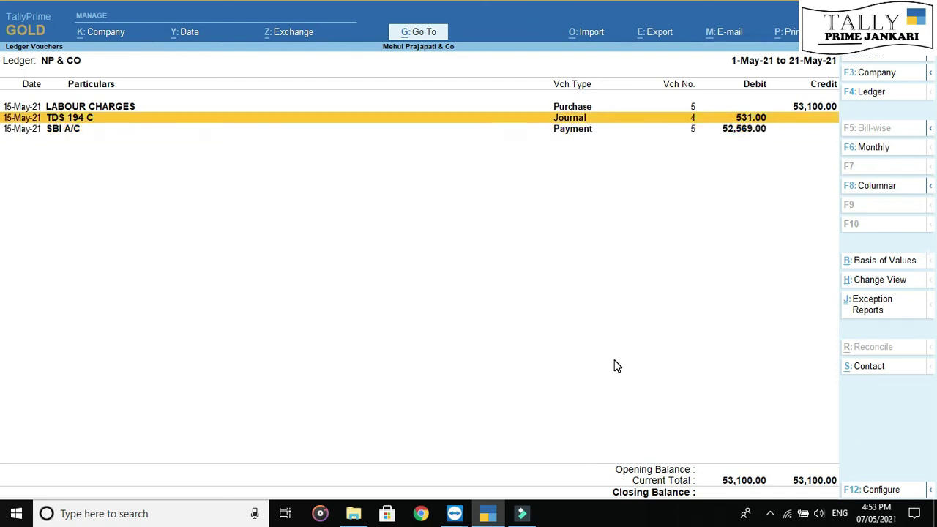
- Examine the TDS 194 C journal voucher in the NP & CO ledger alongside the purchase and payment entries
key("Down")
key("Up")
key("Return")
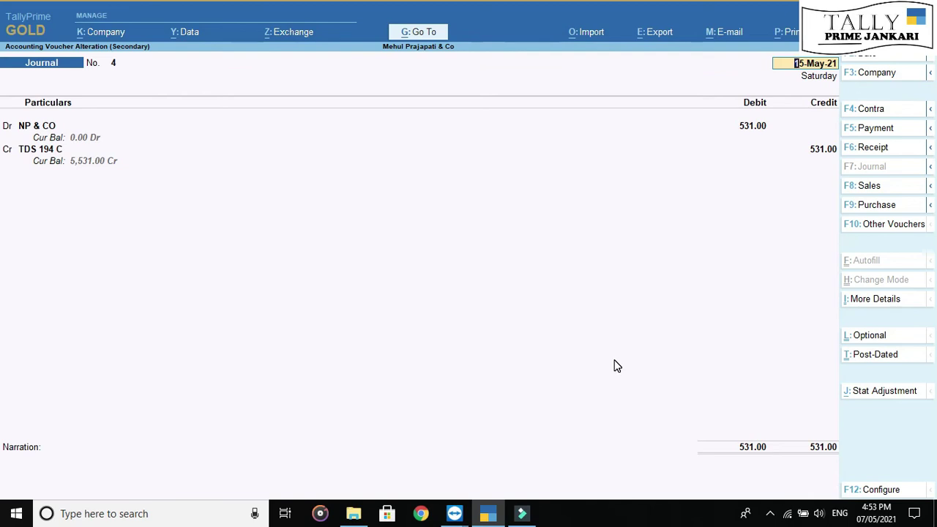
key("Escape")
key("Return")
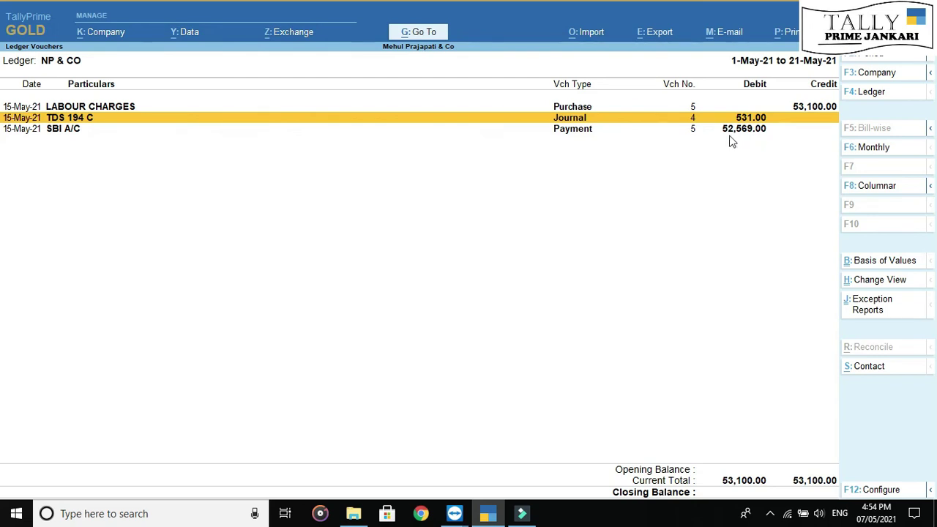
key("Up")
key("Down")
- Open the TDS 194 C ledger and review the PM LOGISTICS and NP & CO journal entries
key("Escape")
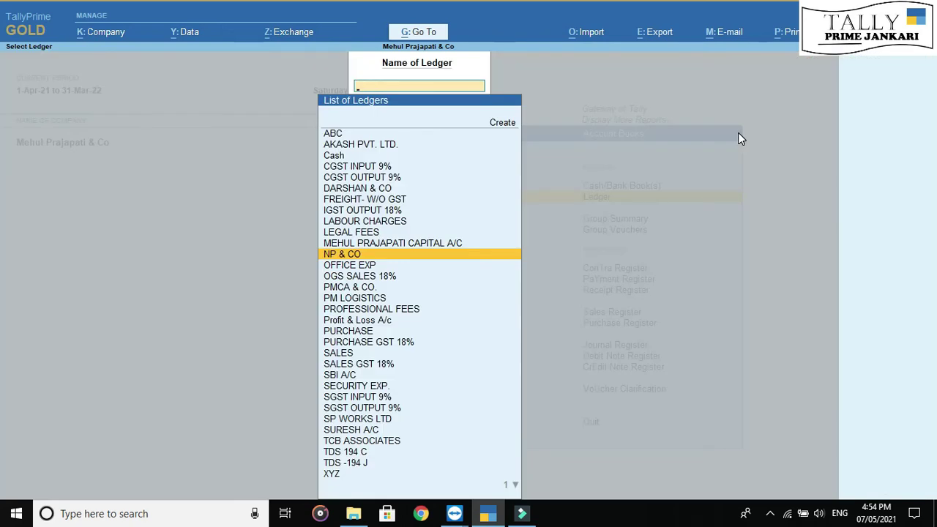
type("TDS")
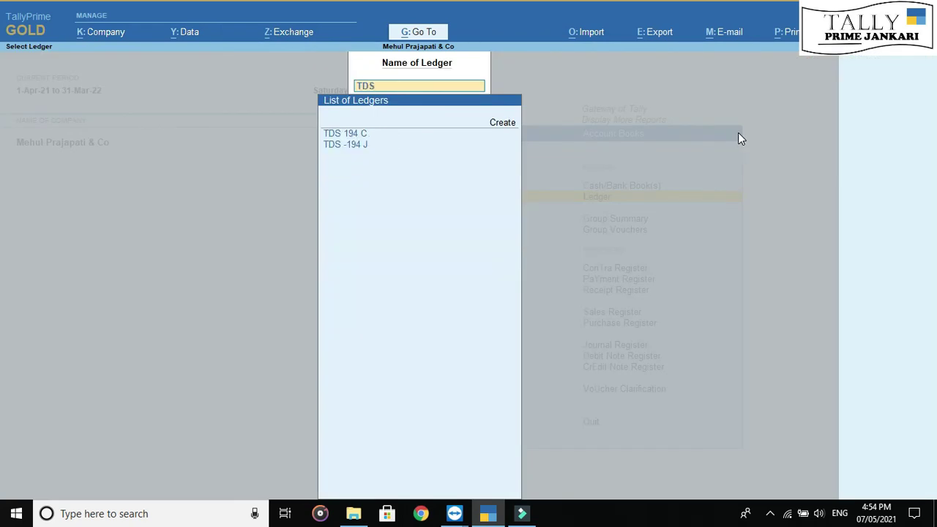
key("Return")
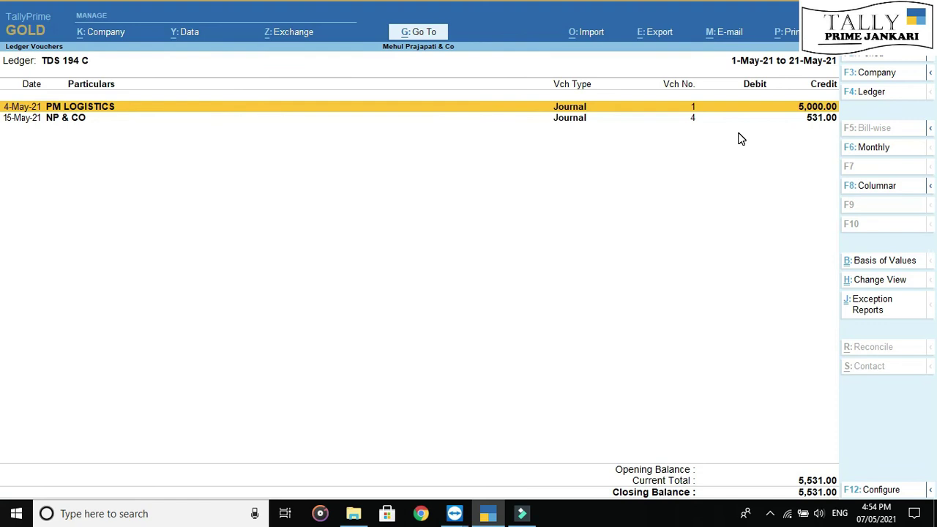
key("Down")
key("Up")
key("Down")
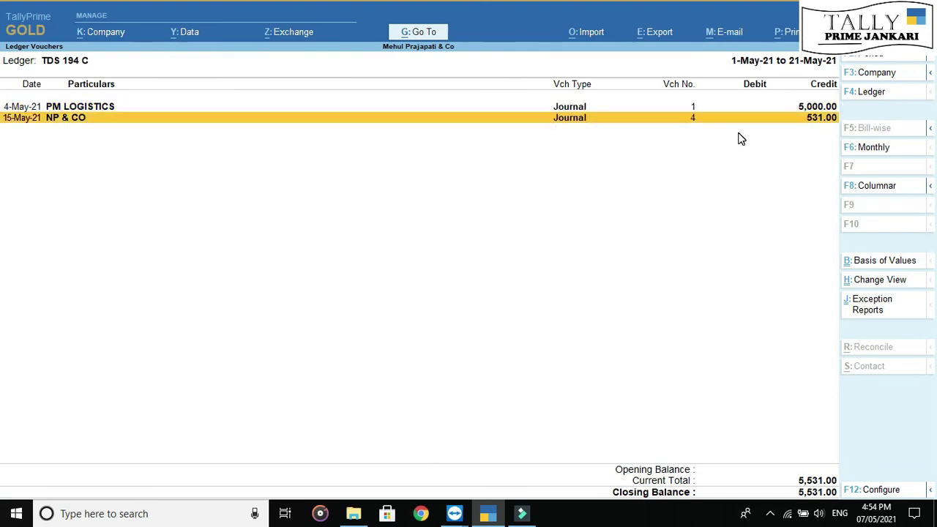
key("Up")
key("Down")
- Add a payment voucher from the report, debiting TDS 194 C with 5,531
key("alt+a")
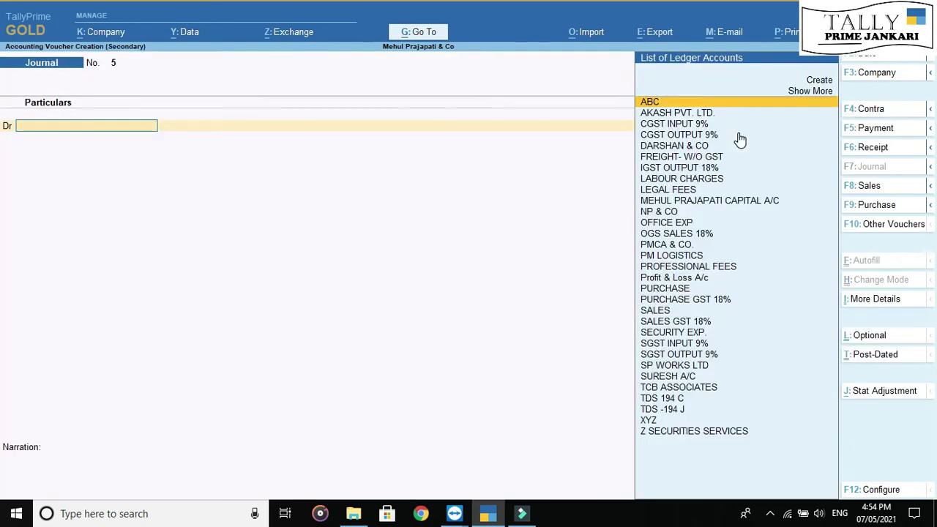
left_click(876, 129)
type("TDS")
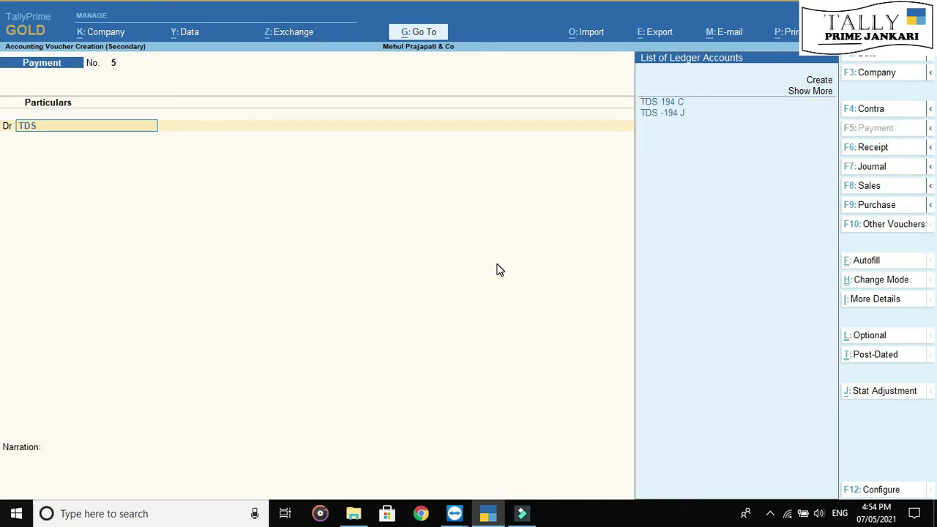
key("Return")
type("5531")
key("Return")
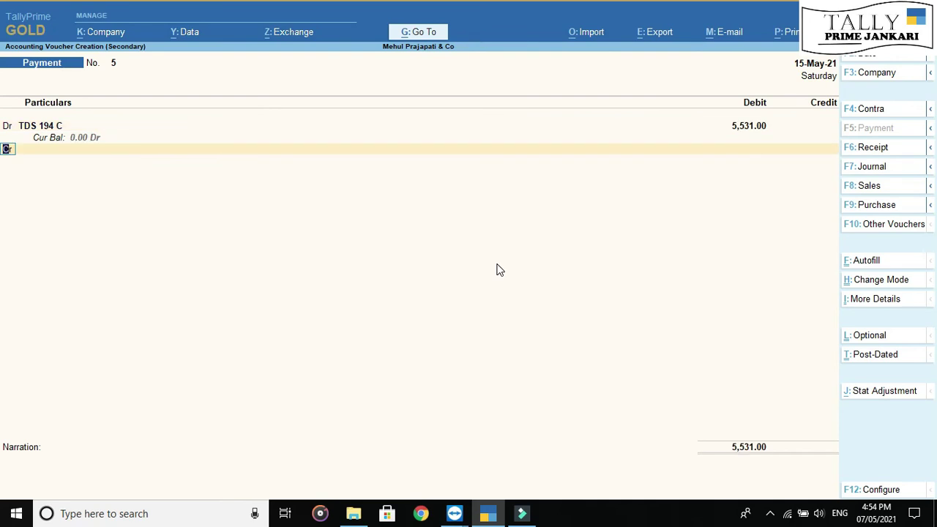
- Credit the TDS payment to Cash, save the voucher without a narration and select its entry in the ledger
type("CASH")
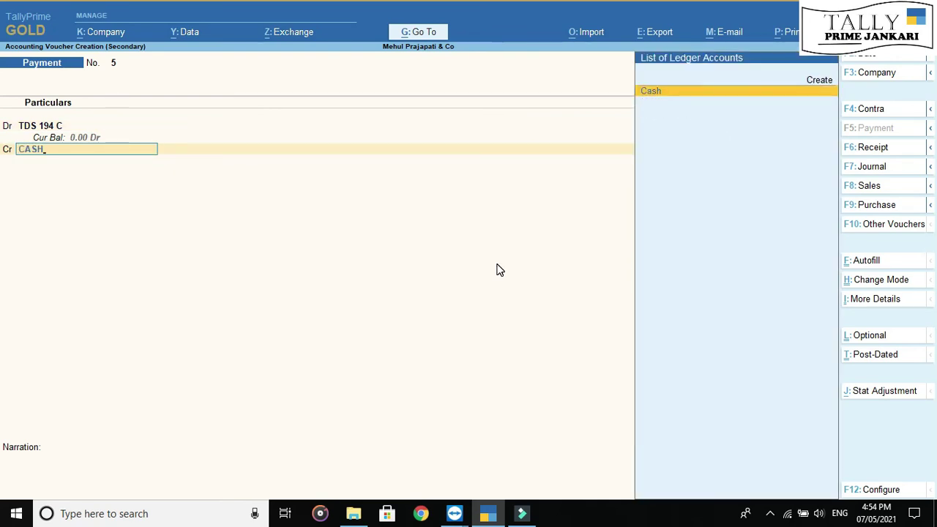
key("Return")
key("Return")
key("Return")
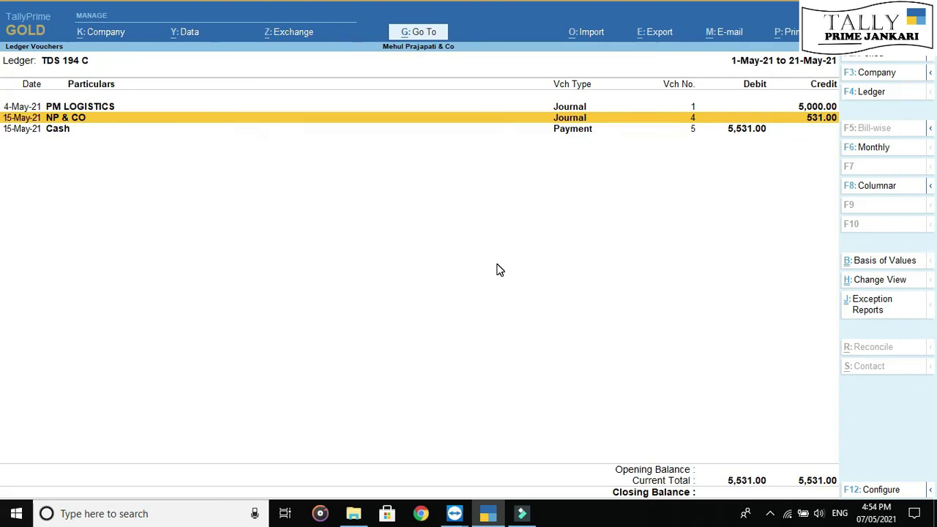
key("Down")
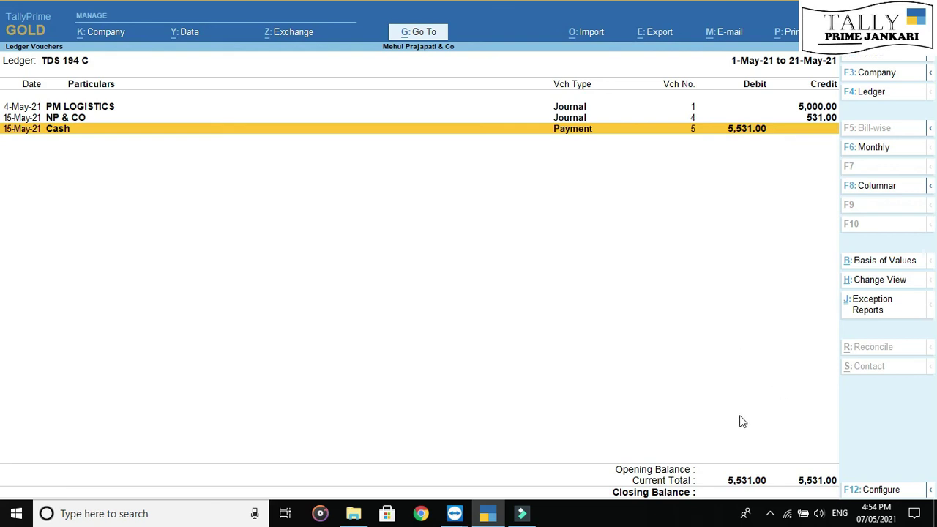
- Leave the ledger report and open the Duties & Taxes group summary from the Balance Sheet's Current Liabilities
key("Escape")
key("Escape")
key("Escape")
key("Escape")
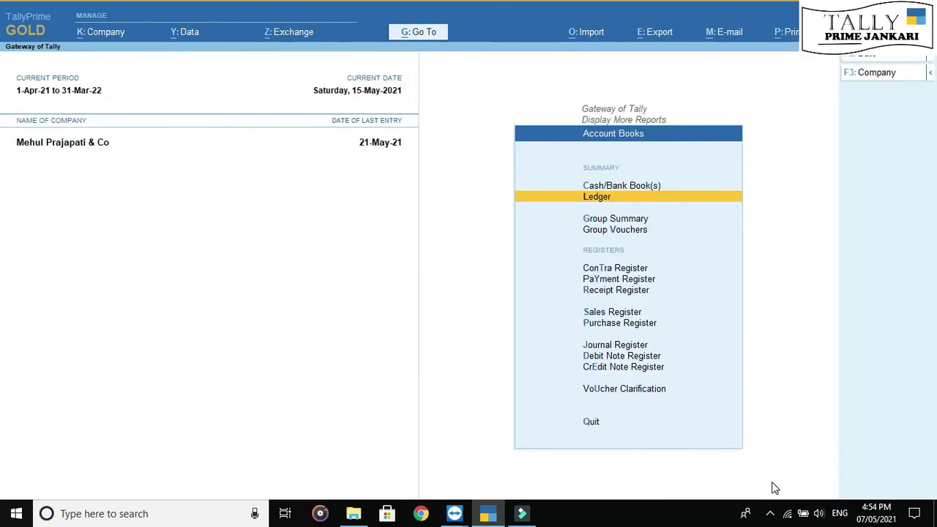
key("Escape")
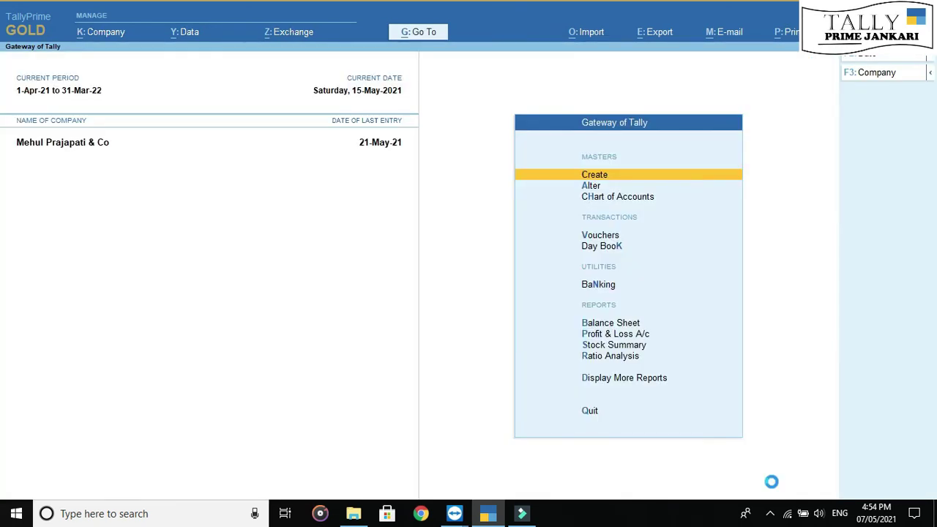
key("b")
key("Down")
key("Down")
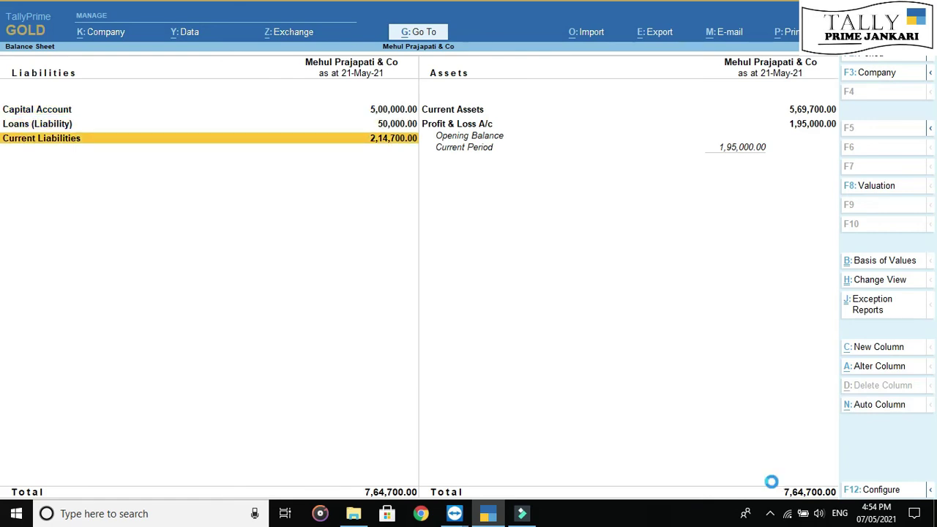
key("Return")
key("Return")
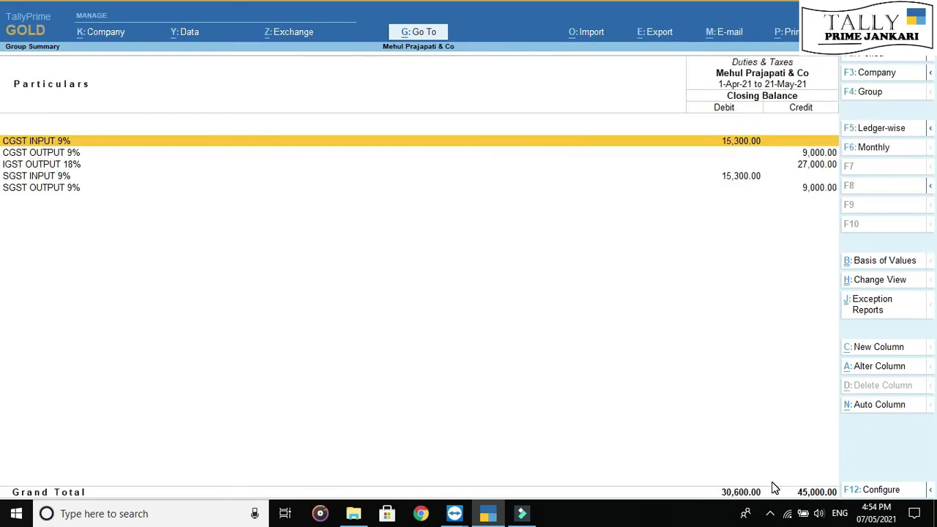
- Examine the CGST, SGST and IGST ledger balances in the Duties & Taxes group summary
key("Down")
key("Down")
key("Down")
key("Up")
key("Up")
key("Up")
key("Down")
key("Down")
key("Down")
key("Up")
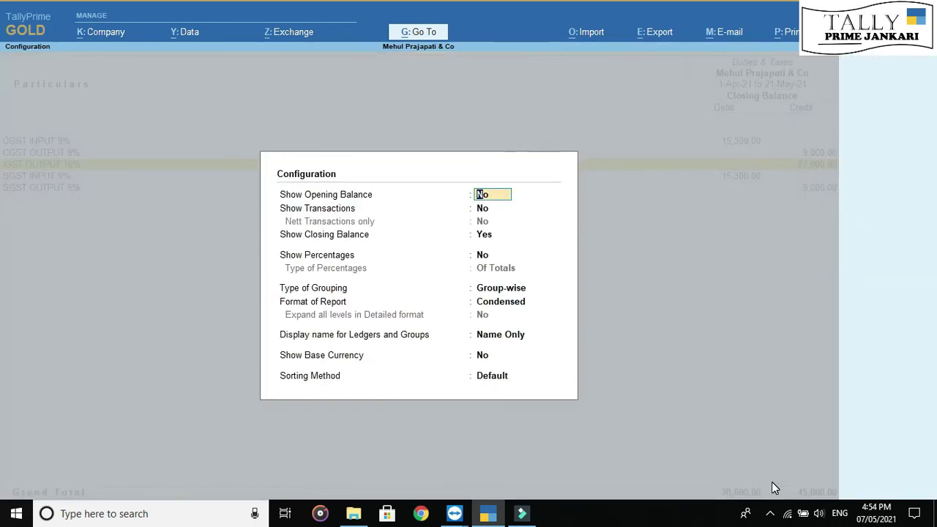
- Configure the Duties & Taxes group summary to show opening balances and transactions
type("y")
key("Return")
type("y")
key("Return")
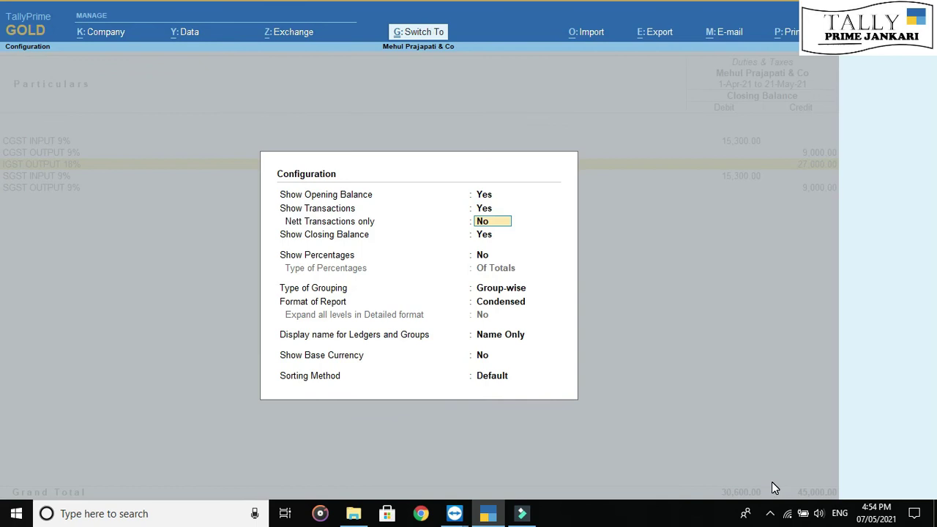
key("ctrl+a")
- Compare the debit and credit transactions of TDS 194 C and TDS -194 J in the Duties & Taxes summary
key("Up")
key("Up")
key("Down")
key("Down")
key("Down")
key("Down")
key("Down")
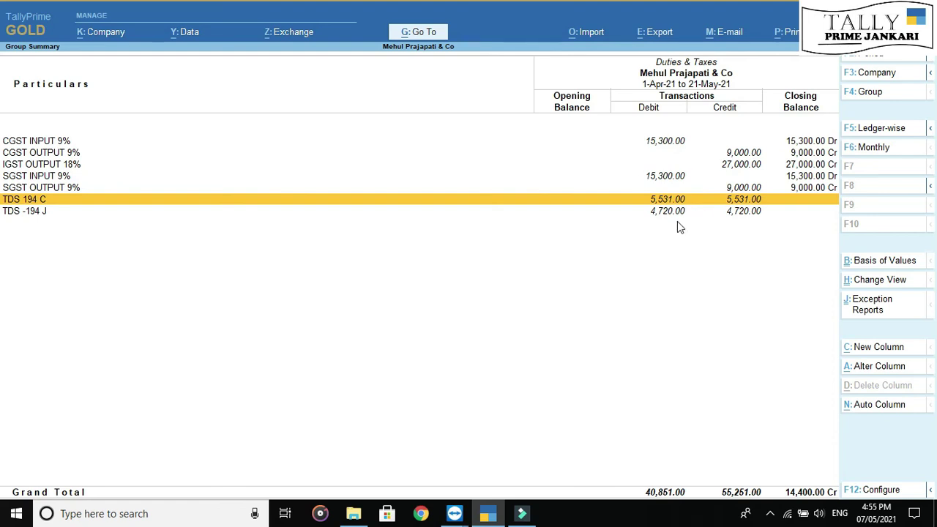
key("Down")
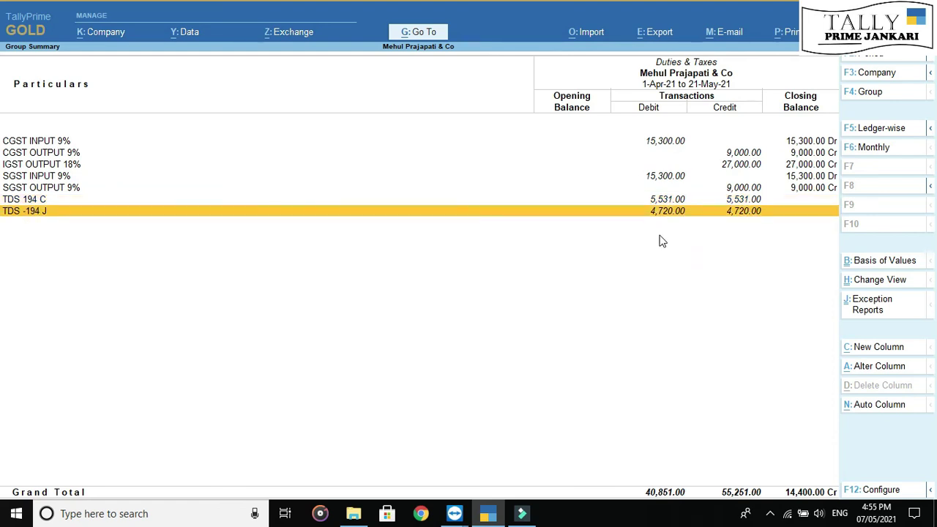
- Open the May vouchers of the TDS -194 J ledger and review the PMCA & CO. and SBI A/C journal entries
key("Return")
key("Return")
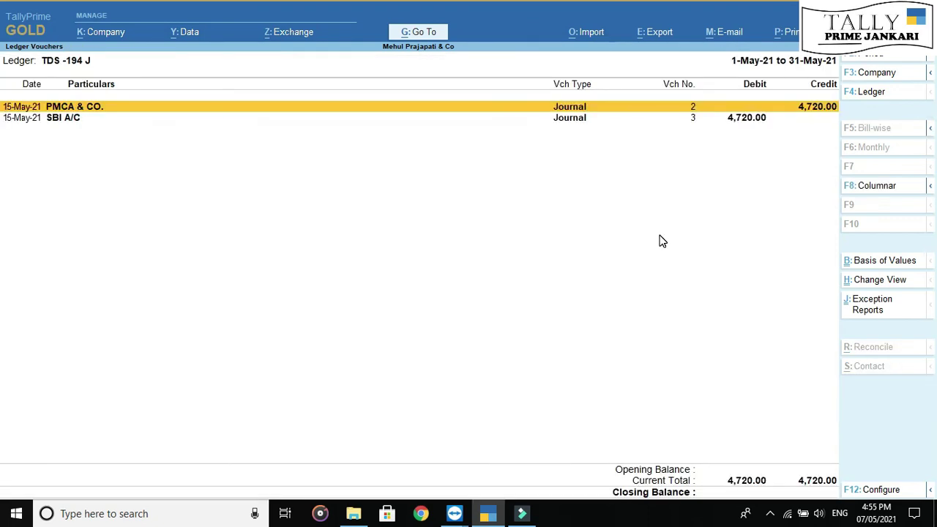
key("Down")
key("Up")
key("Down")
key("Up")
key("Down")
key("Escape")
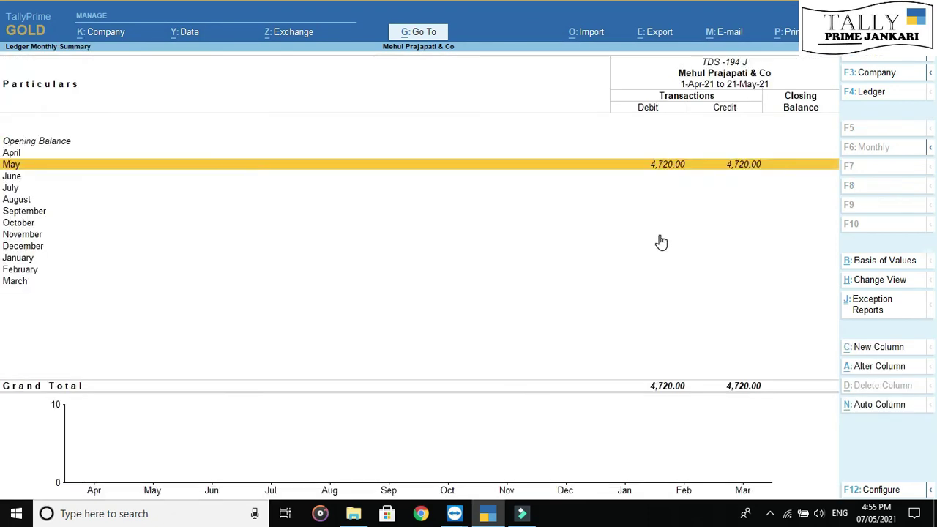
- Close the ledger, group and Balance Sheet reports and return to the Gateway of Tally
key("Escape")
key("Escape")
key("Escape")
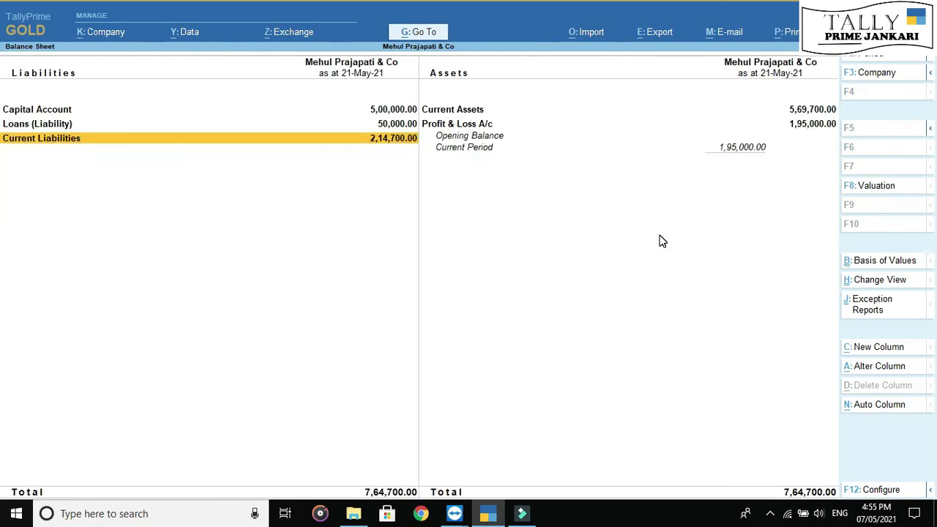
key("Escape")
key("Escape")
key("Escape")
key("Escape")
key("Escape")
key("Escape")
key("Escape")
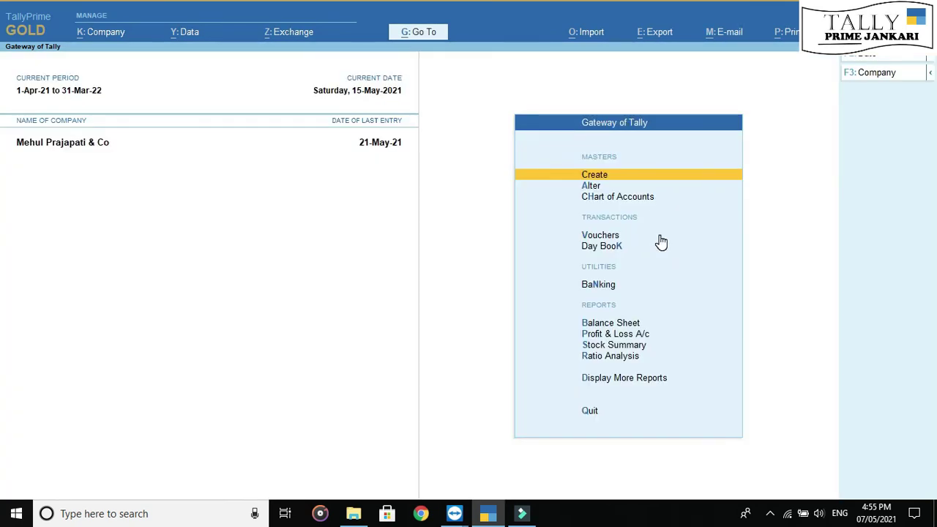
key("Escape")
key("Escape")
key("Escape")
key("Escape")
- Open the April vouchers of the OGS SALES 18% ledger
key("Right")
key("Return")
key("Down")
key("Up")
key("Return")
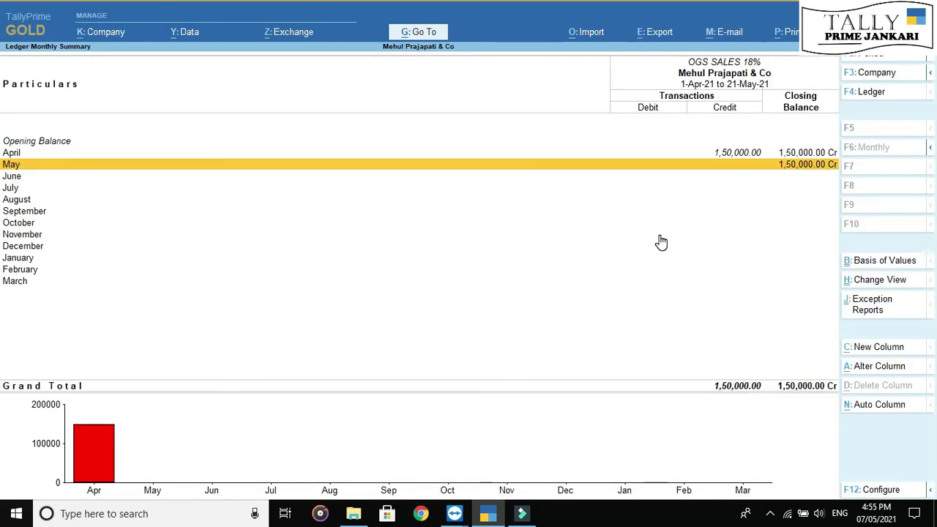
key("Up")
key("Return")
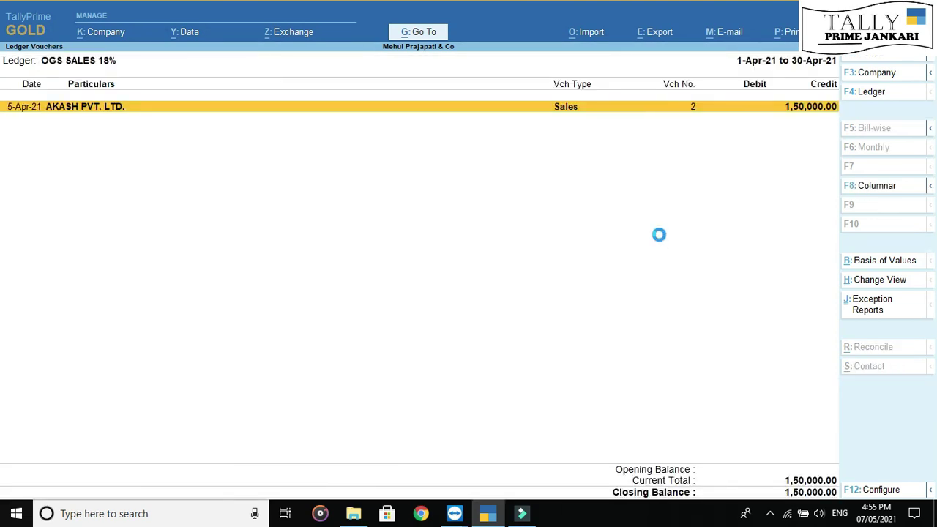
- Check the AKASH PVT. LTD. sales voucher and close it without changes
key("Return")
key("Escape")
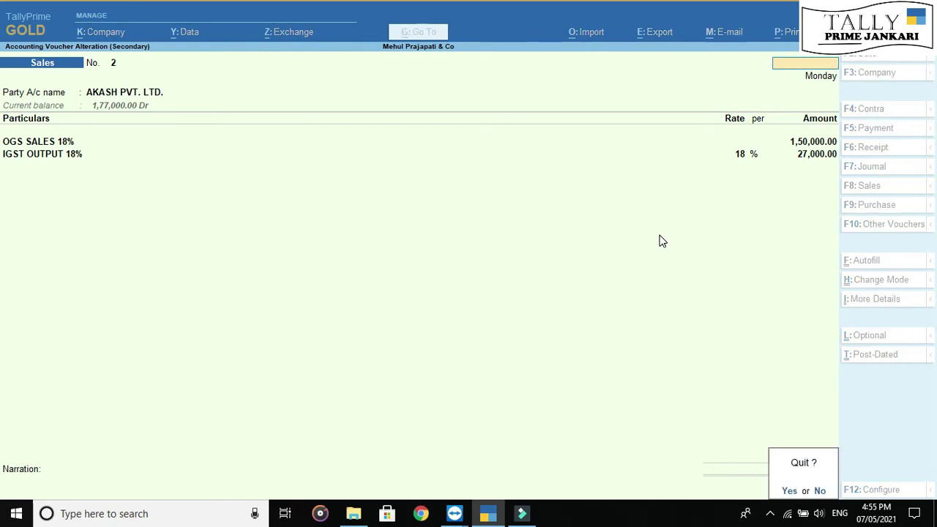
key("Return")
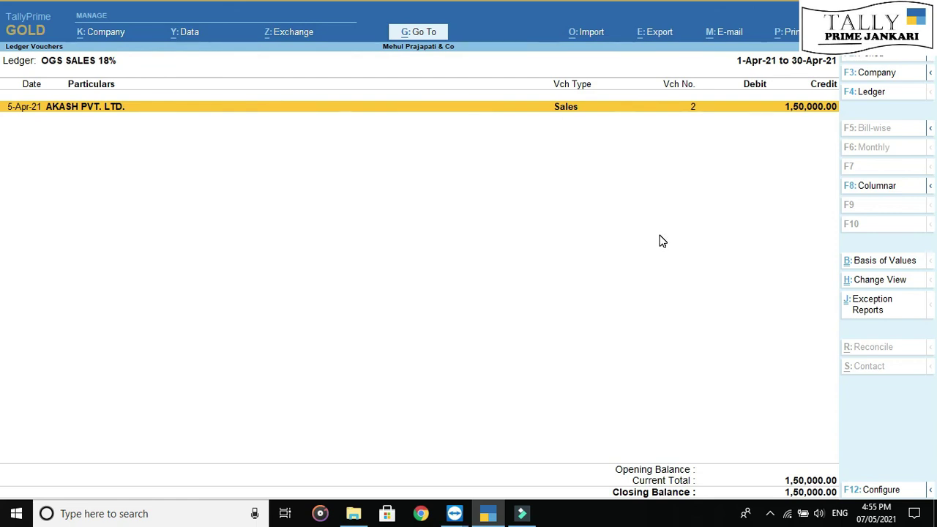
- Add a journal voucher from the report and start a new debit ledger named TDS RECEIVABLE
key("alt+a")
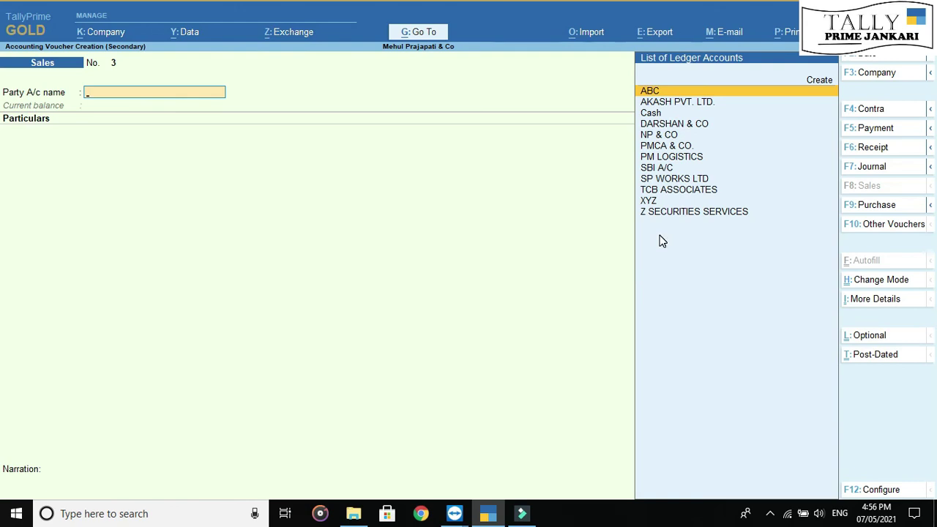
left_click(885, 168)
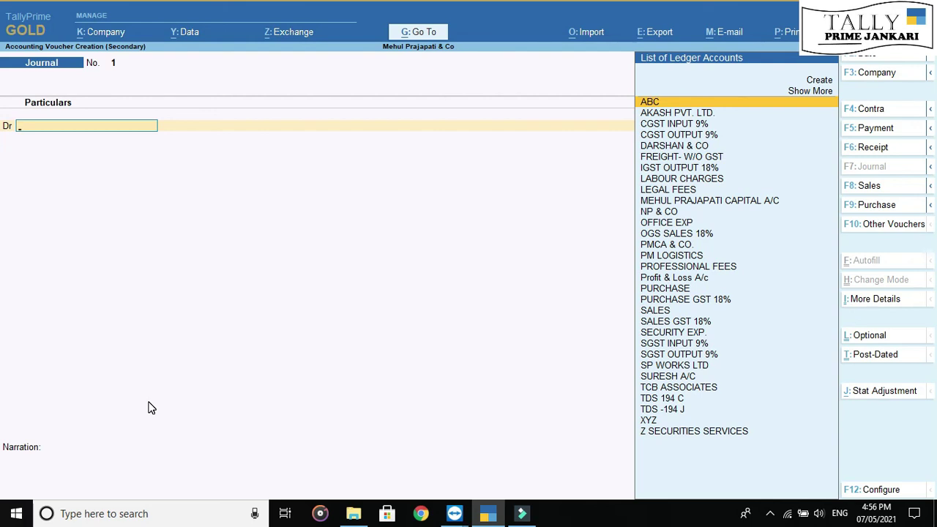
key("alt+c")
type("TDS RECEIVABLE")
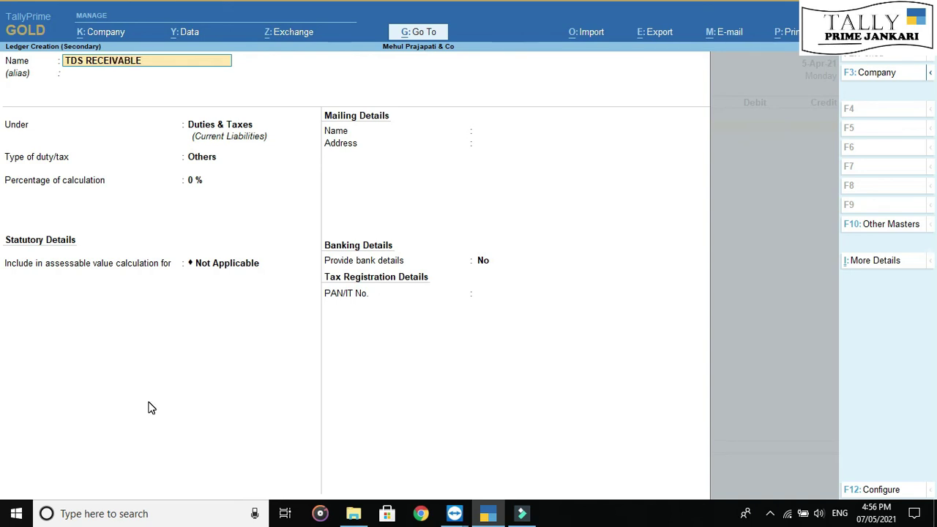
key("Return")
key("Return")
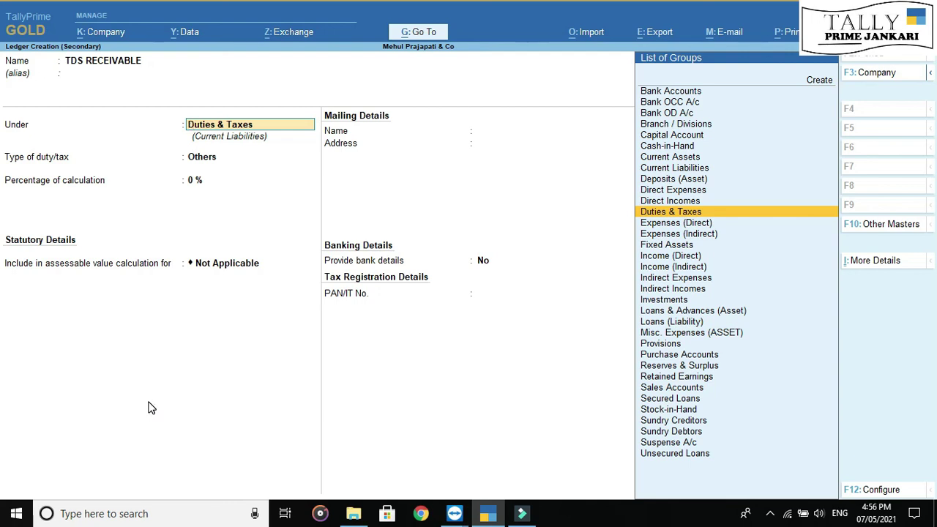
- Place the TDS RECEIVABLE ledger under Loans & Advances (Asset) and save it with the remaining defaults
type("LOAN")
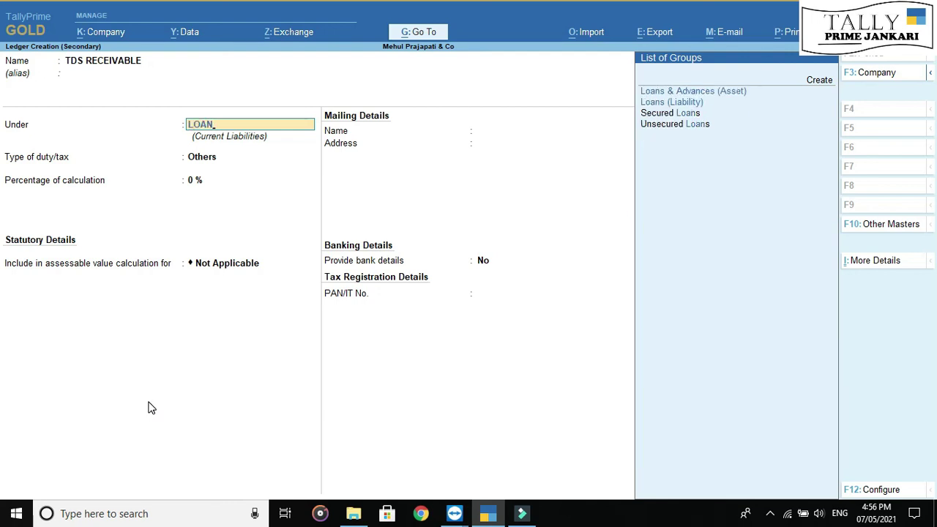
key("Return")
key("Return")
key("Return")
key("Return")
key("Return")
key("Return")
key("Return")
key("Return")
key("Return")
key("Return")
key("Return")
key("Return")
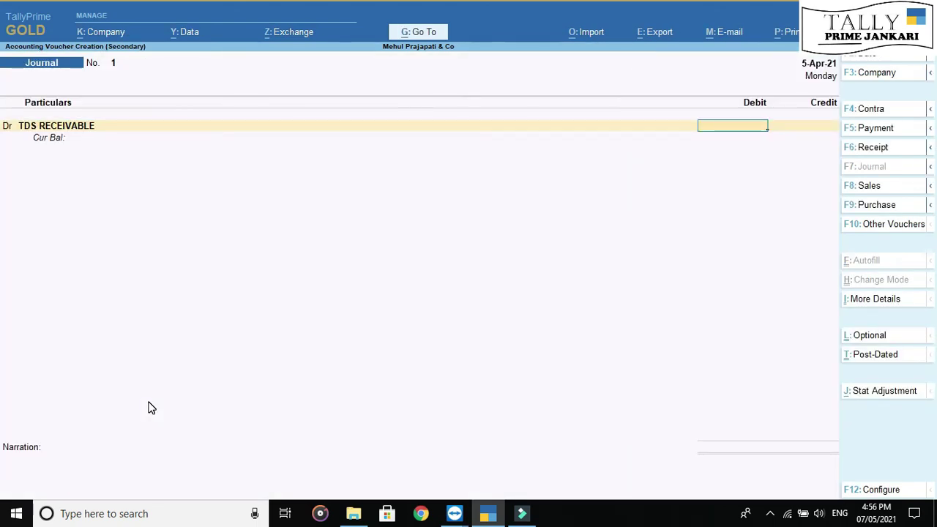
key("Escape")
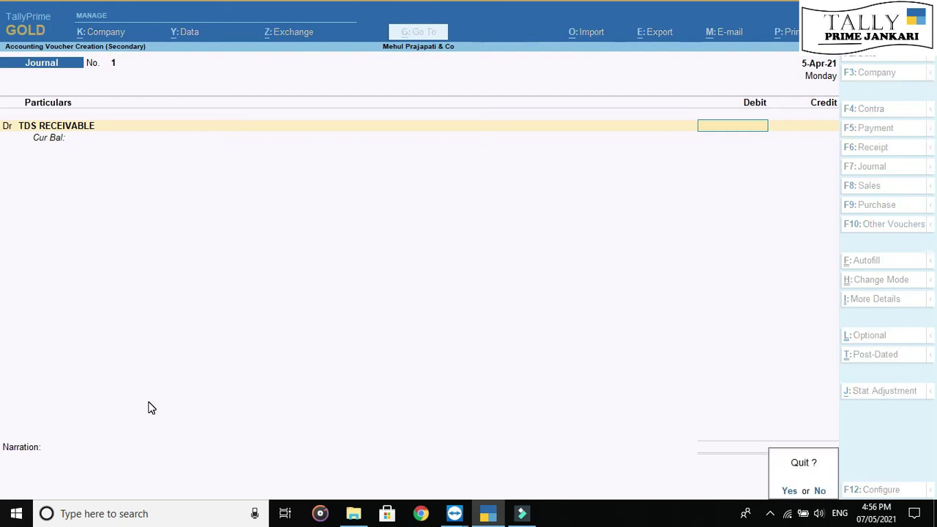
- Discard the open journal entry and add a fresh journal voucher from the OGS SALES 18% report
key("Return")
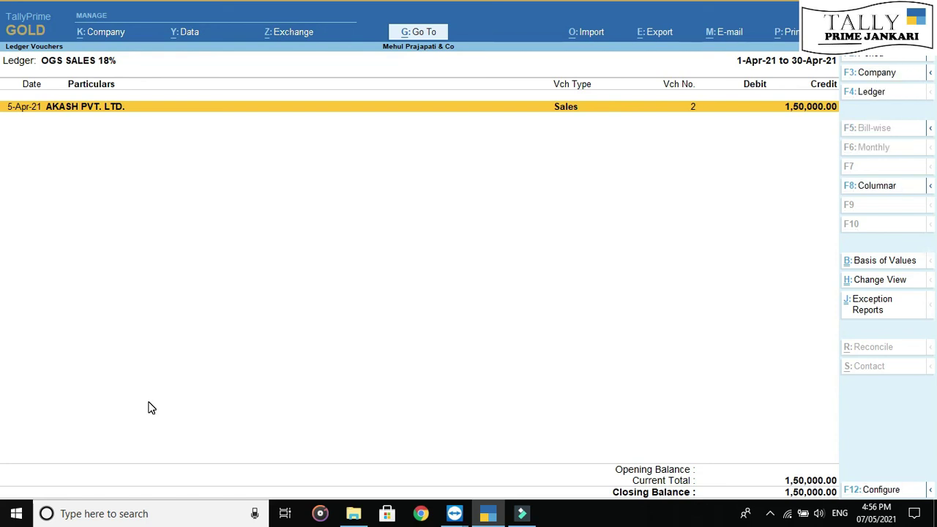
key("ctrl")
key("alt+a")
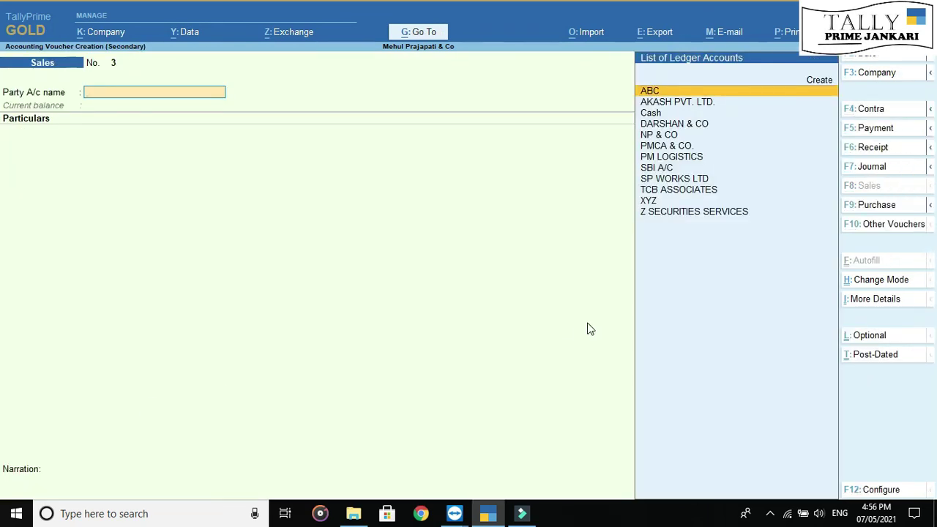
left_click(878, 167)
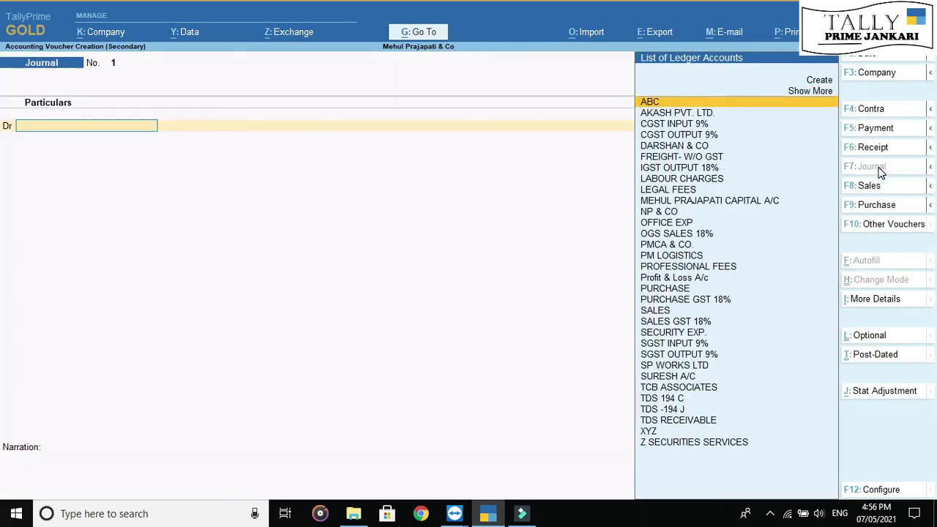
- Debit the TDS RECEIVABLE ledger with 1500 in the journal voucher
type("T")
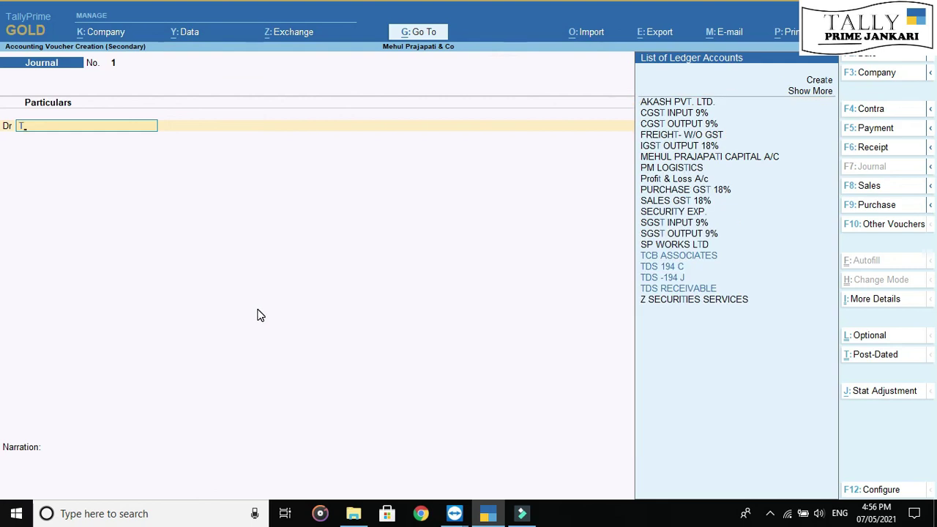
type("DS")
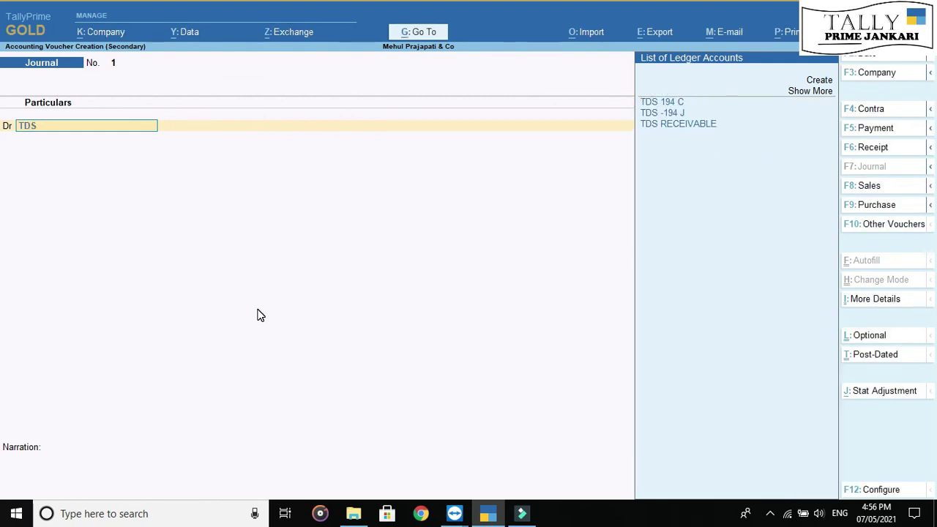
key("Down")
key("Down")
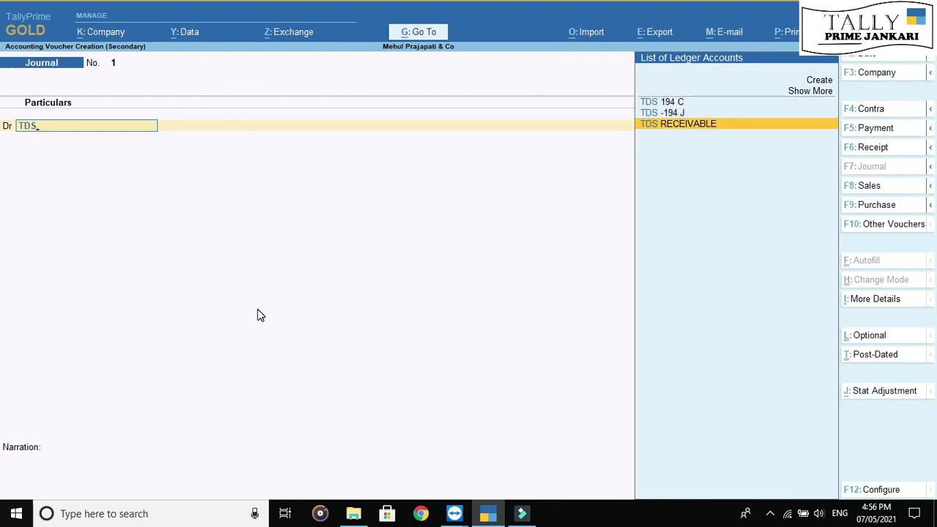
key("Return")
type("1500")
key("Return")
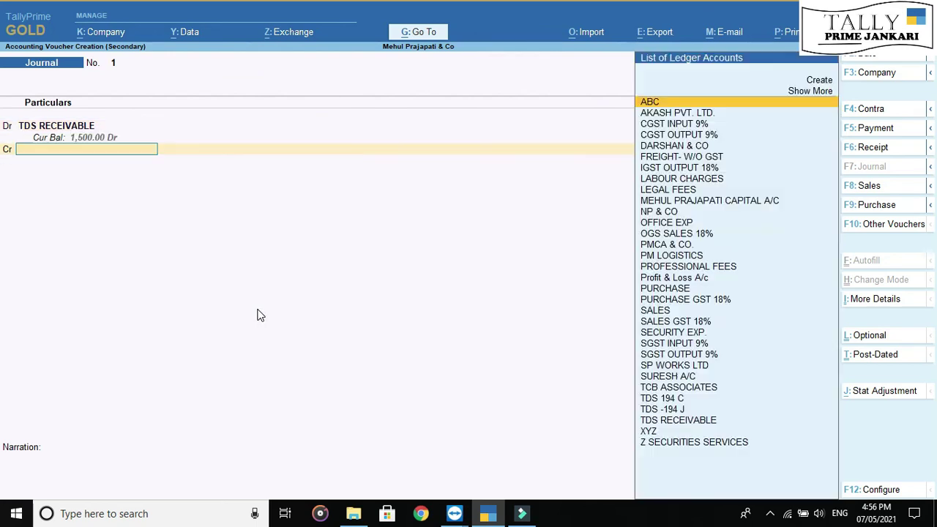
- Credit AKASH PVT. LTD. with 1,500.00 and save the journal voucher without a narration
type("AKAS")
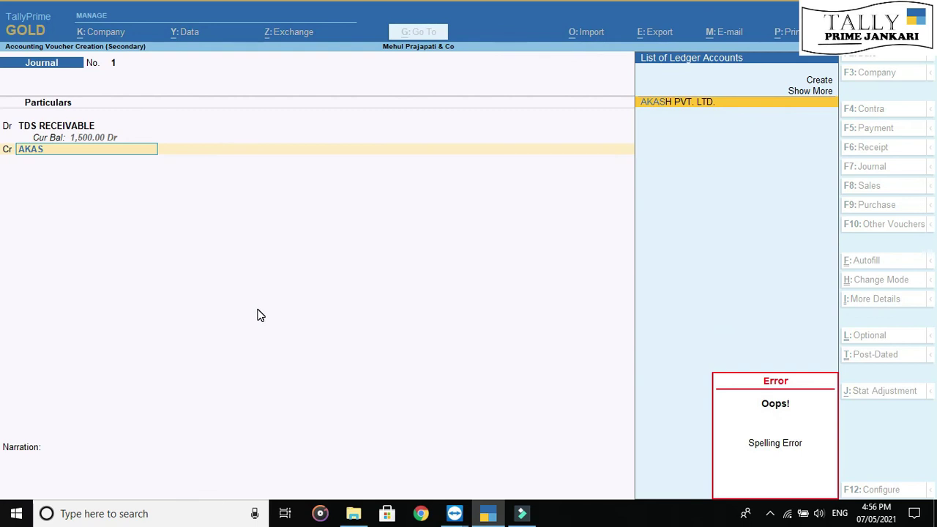
key("Return")
key("Return")
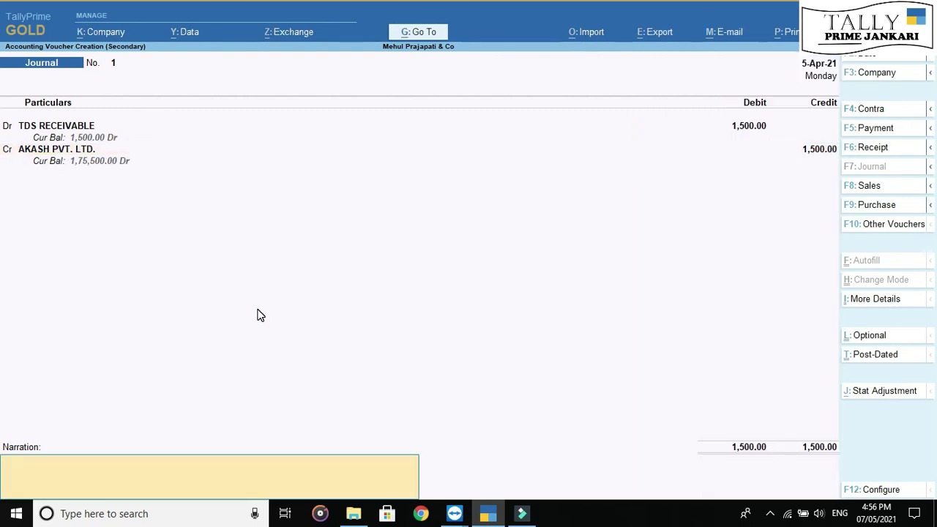
key("Return")
key("Return")
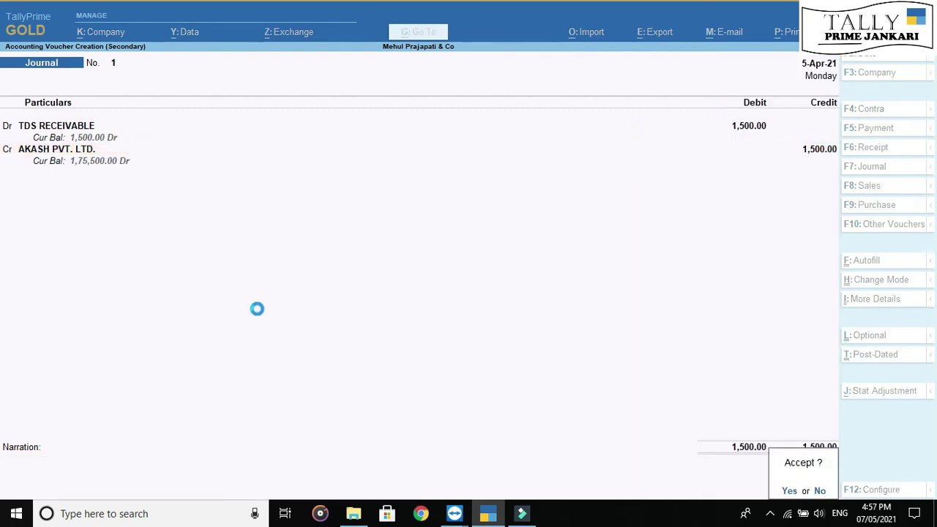
- Close the OGS SALES 18% and Profit & Loss reports and return to the Gateway of Tally
key("Escape")
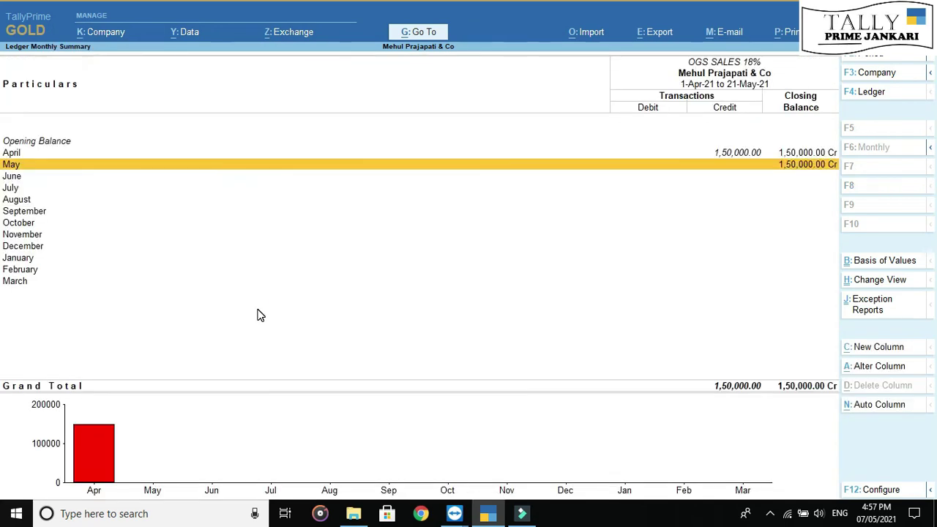
key("Up")
key("Return")
key("Escape")
key("Escape")
key("Escape")
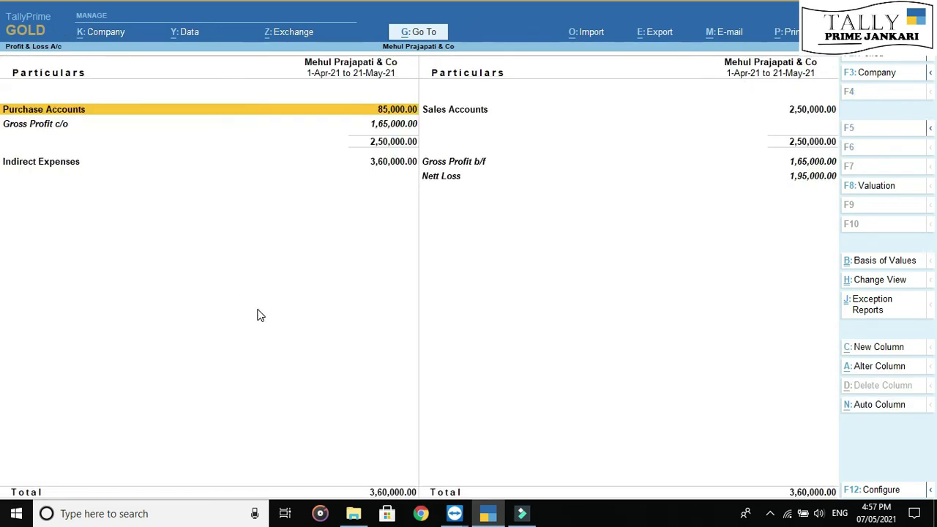
key("Escape")
key("Escape")
key("Escape")
key("d")
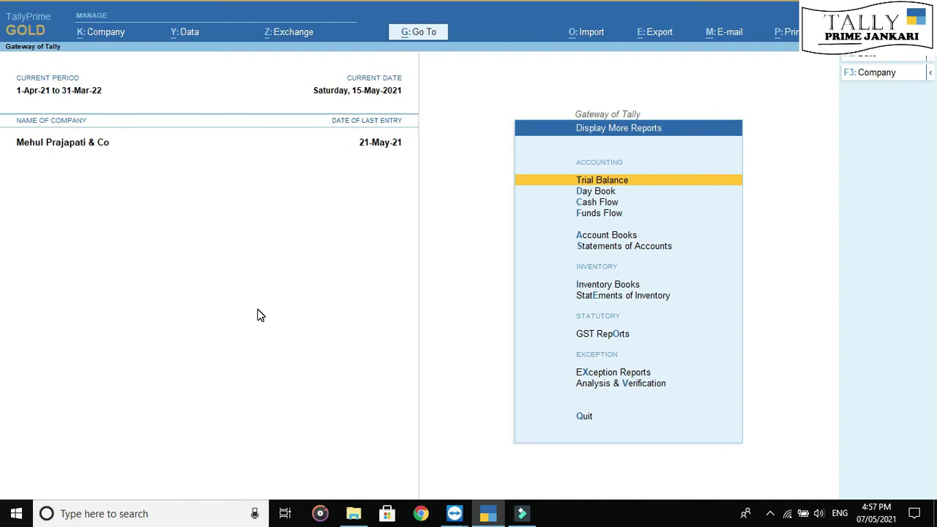
key("s")
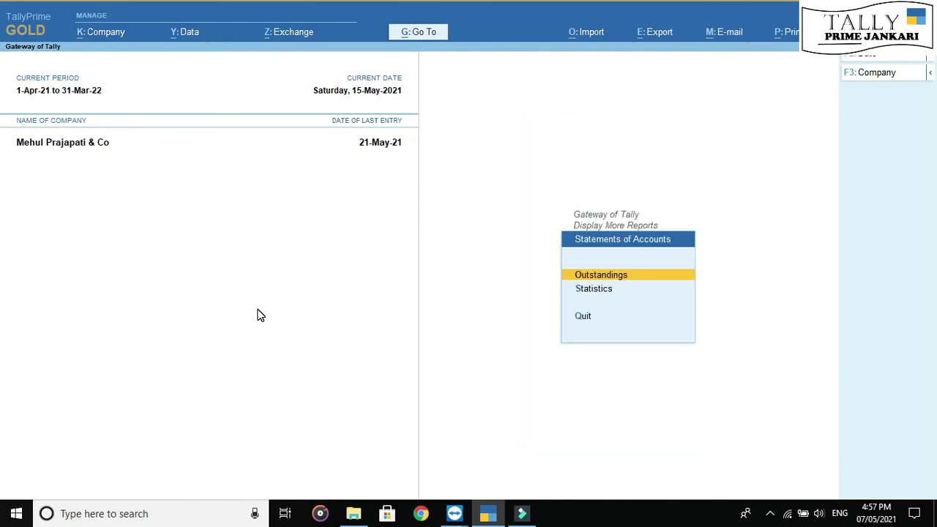
key("Escape")
key("Escape")
key("Escape")
key("Escape")
- Open the TDS RECEIVABLE ledger report to check the journal entry
type("dalTDS")
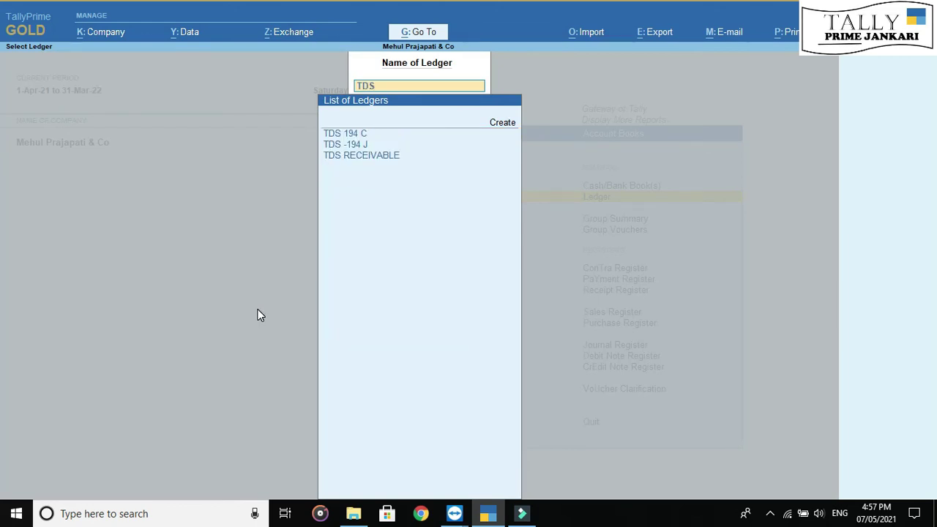
key("Down")
key("Down")
key("Down")
key("Return")
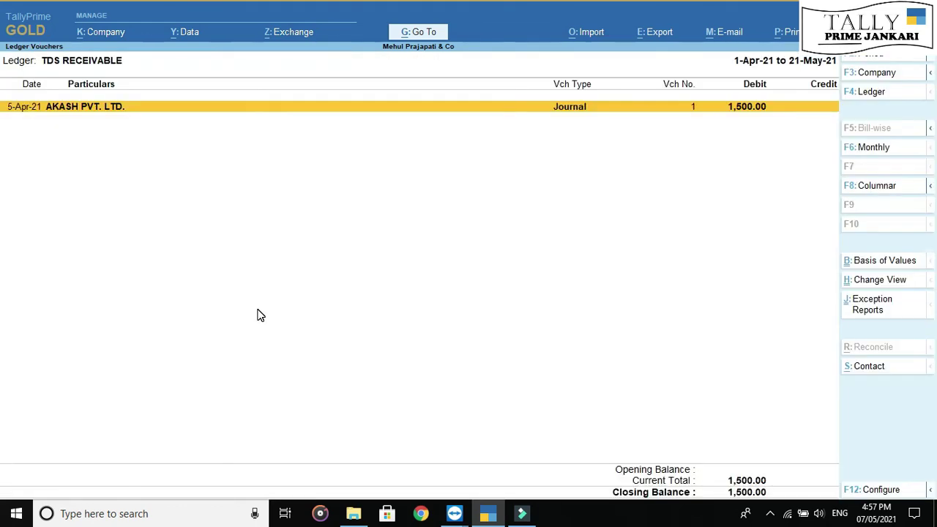
- Close that report, open the AKASH PVT. LTD. ledger and check its TDS RECEIVABLE journal line
key("Escape")
key("Escape")
key("Escape")
key("Escape")
key("Escape")
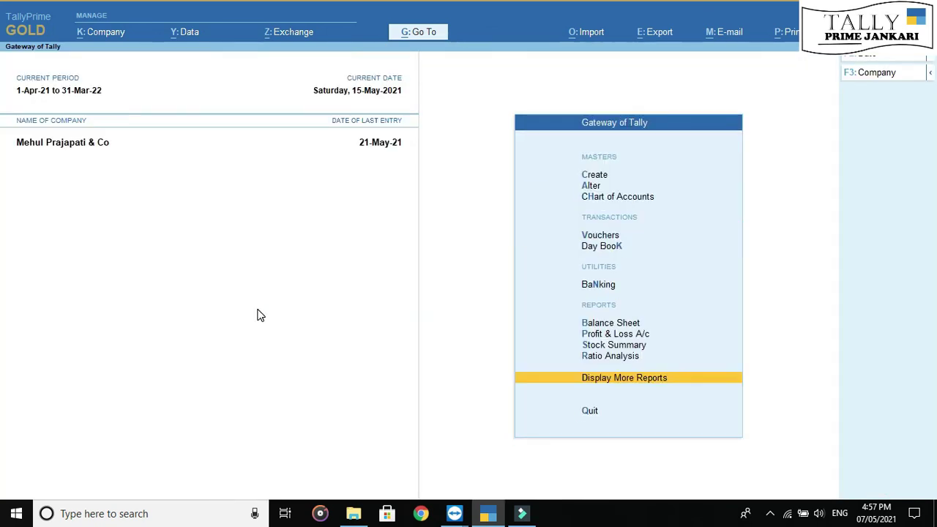
key("Escape")
key("Escape")
type("dalAKA")
key("Return")
key("Down")
key("Up")
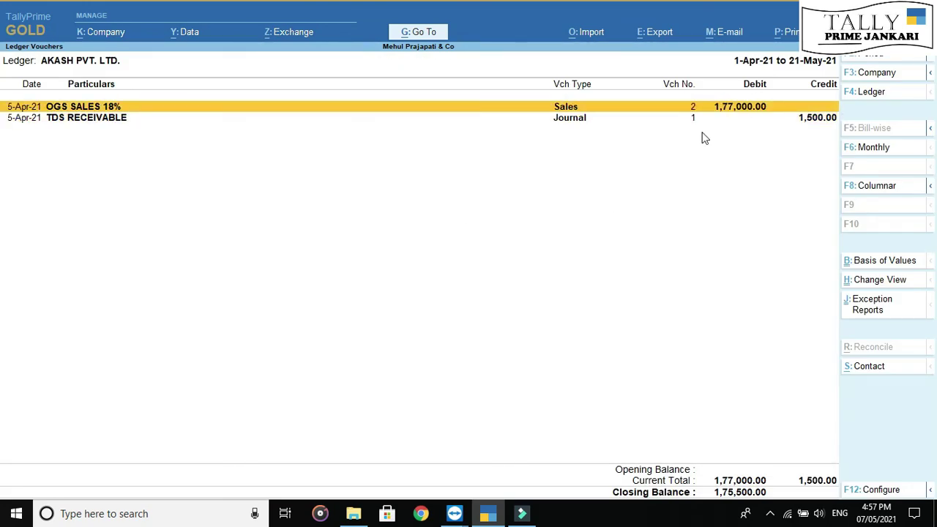
left_click(812, 120)
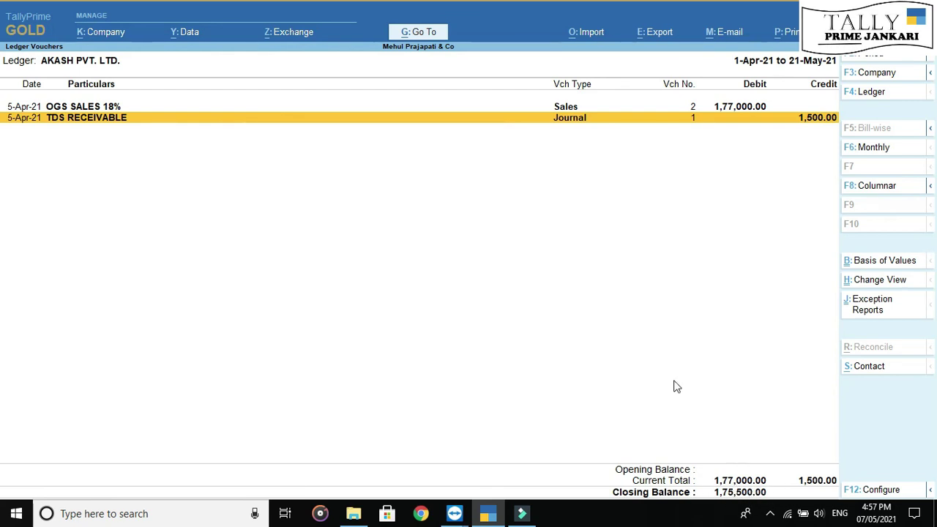
- Leave the party ledger and show the Balance Sheet in detailed form
key("Escape")
key("Escape")
key("Escape")
key("Escape")
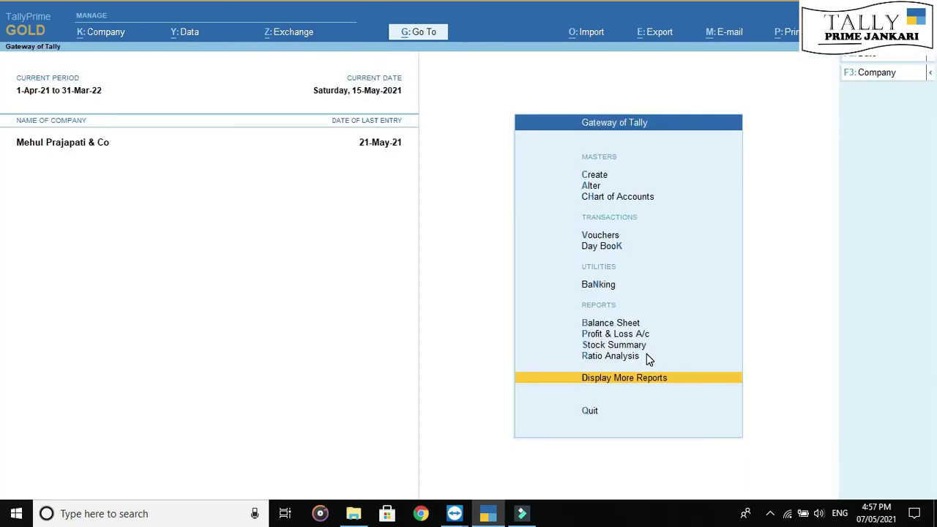
key("Escape")
key("Escape")
key("b")
key("Right")
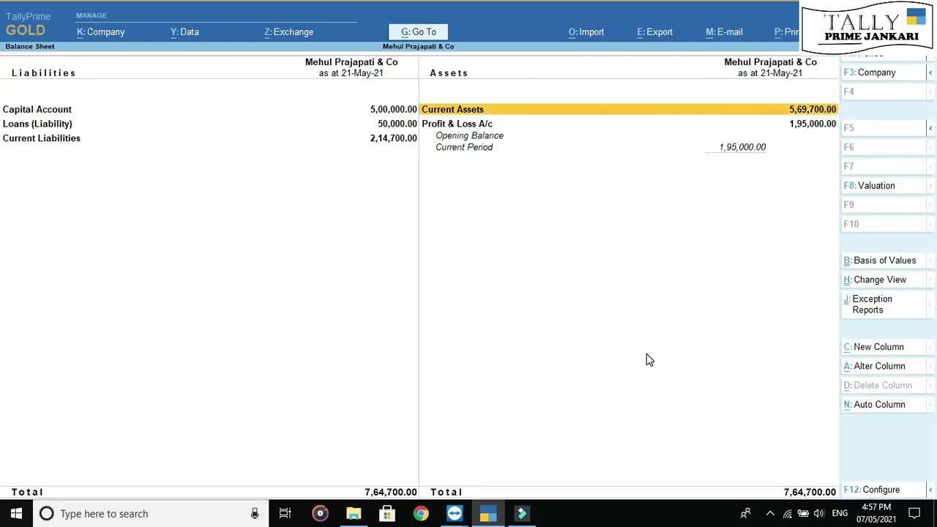
key("alt+F5")
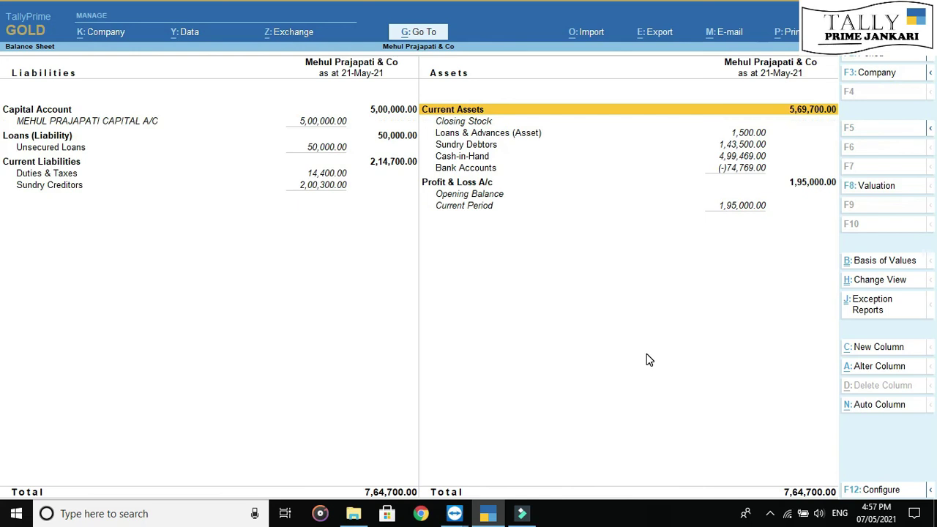
- Examine the ledgers in the Loans & Advances (Asset) group under Current Assets and go back to the Balance Sheet
key("Down")
key("Down")
key("Down")
key("Up")
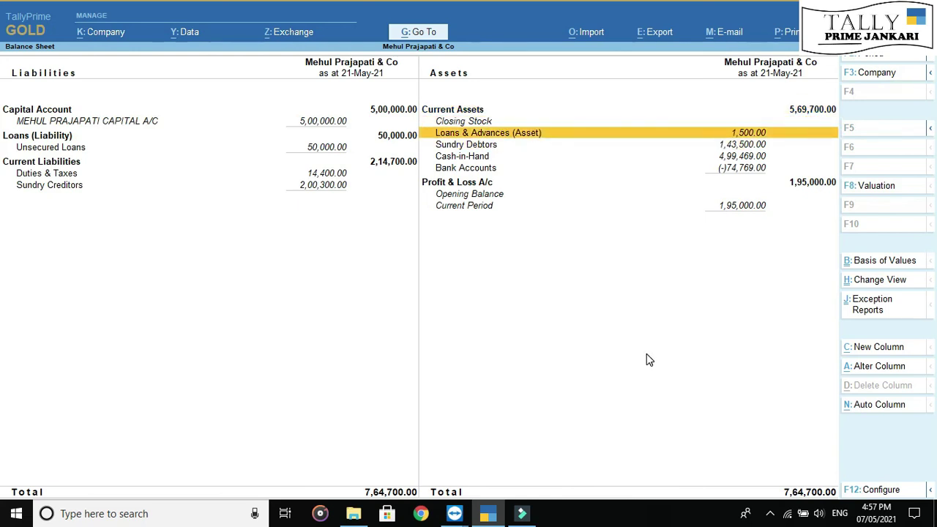
key("Return")
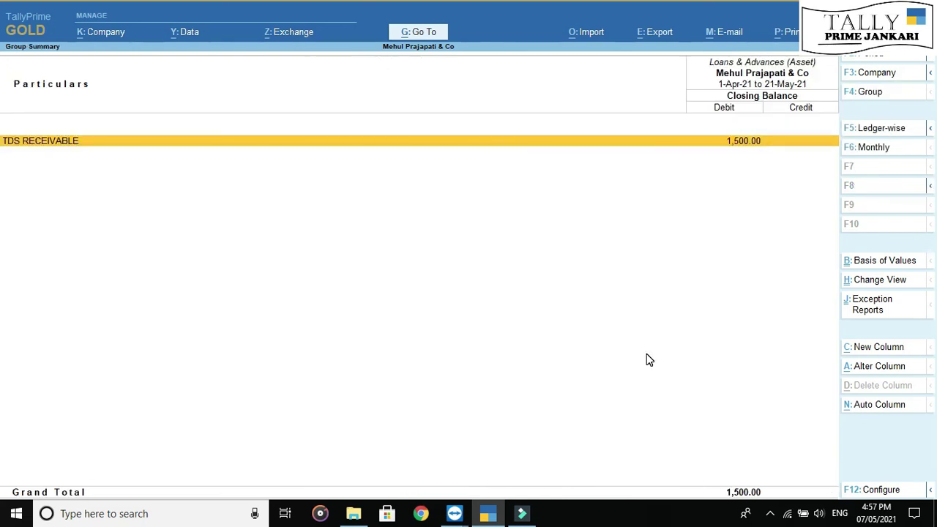
key("Escape")
- Review the Loans & Advances (Asset) group again, then close the Balance Sheet and return to the Gateway of Tally
key("Down")
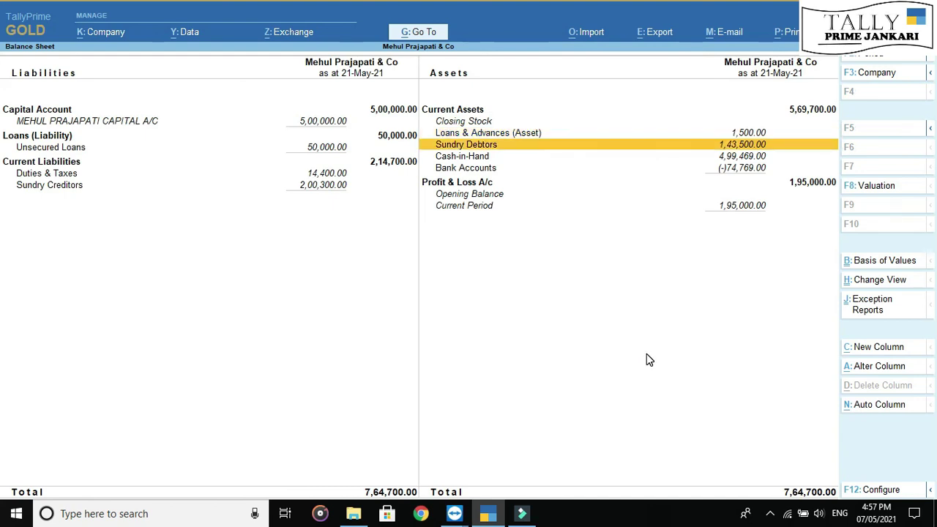
key("Up")
key("Return")
key("Escape")
key("Down")
key("Up")
key("Return")
key("Escape")
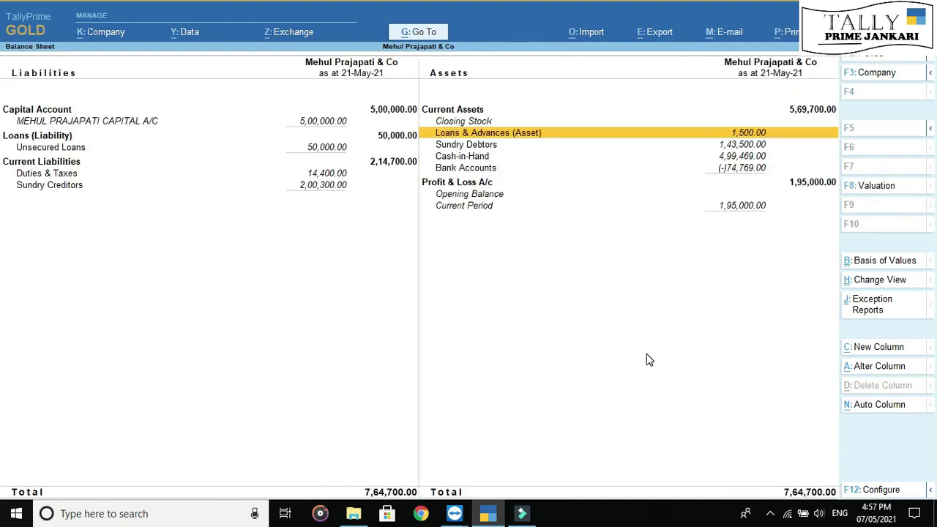
key("Escape")
key("Escape")
key("Escape")
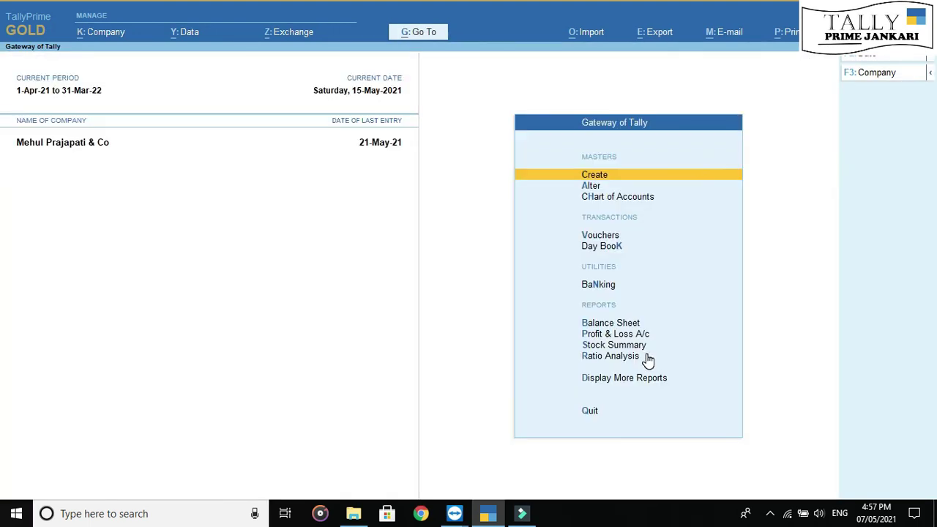